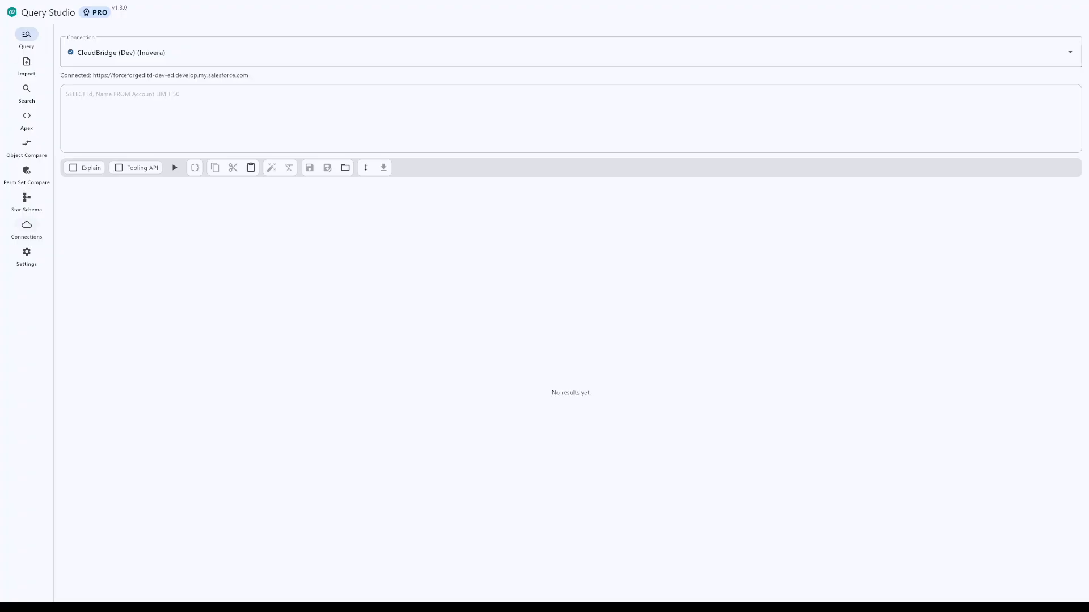
Step: Review the saved Salesforce connections, the available actions for CloudBridge (Dev), and the collapsing and expanding of the Inuvera group
click(27, 225)
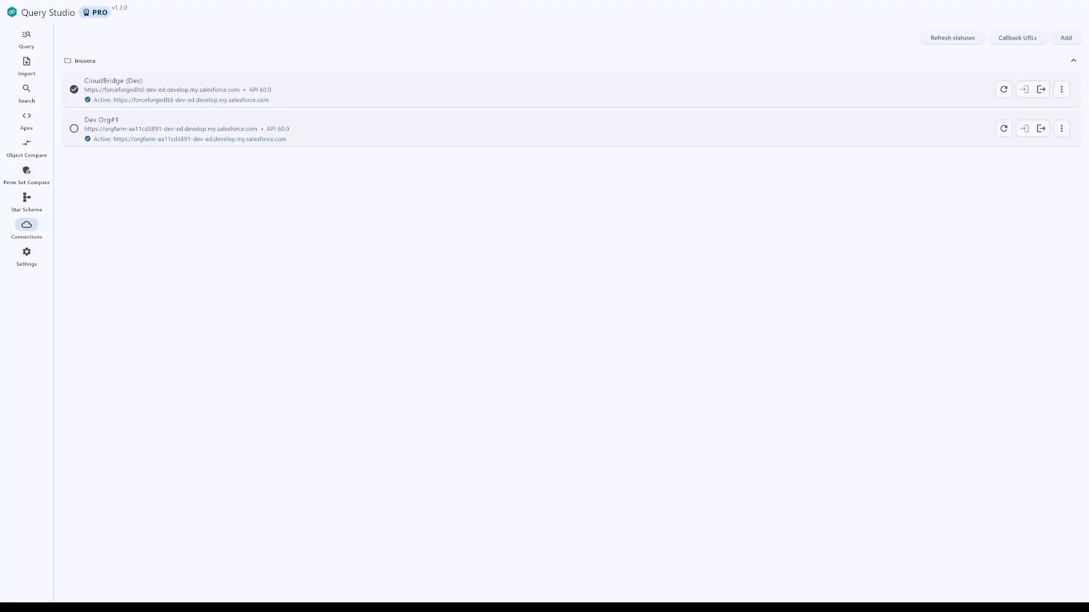
click(1061, 89)
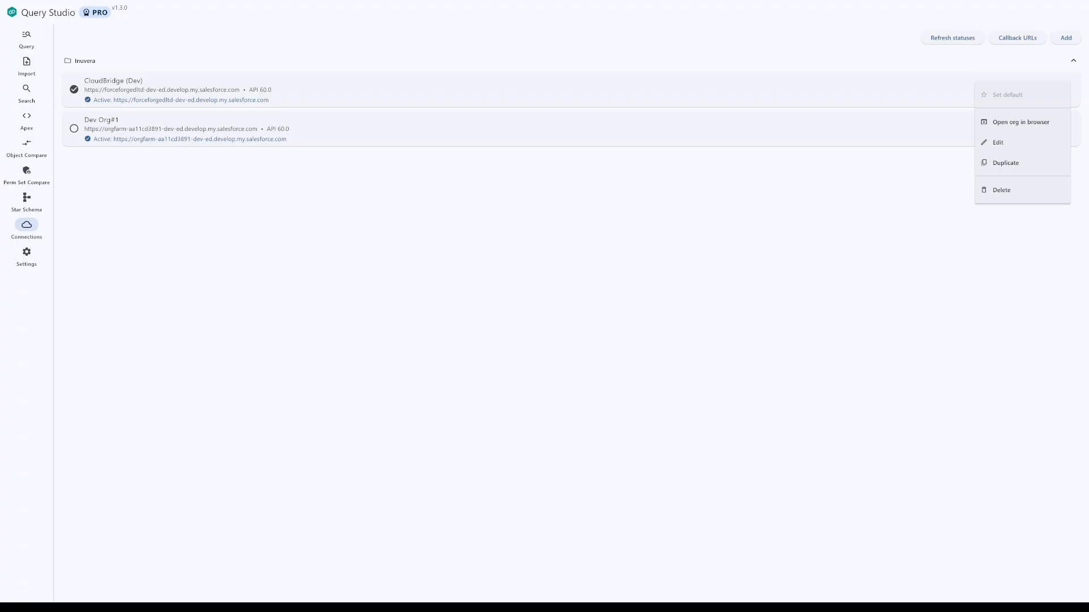
key(Escape)
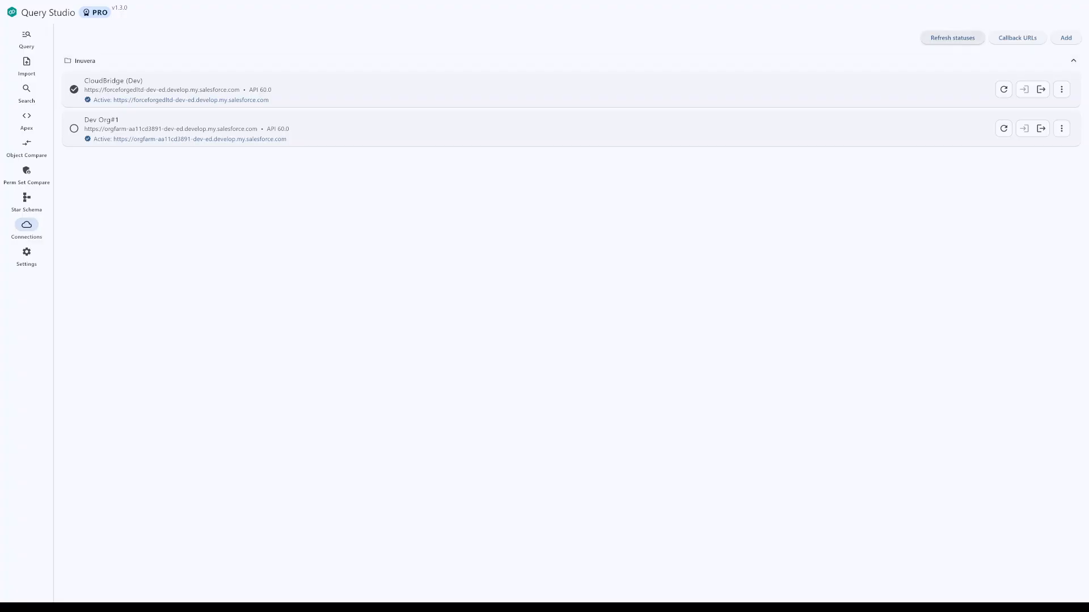
click(1073, 60)
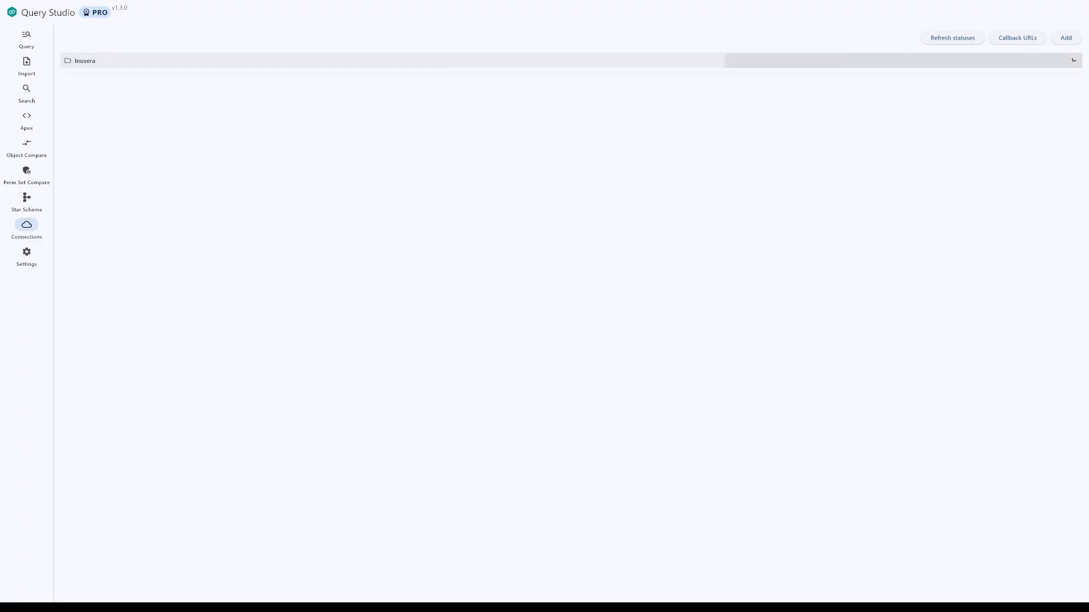
click(1073, 60)
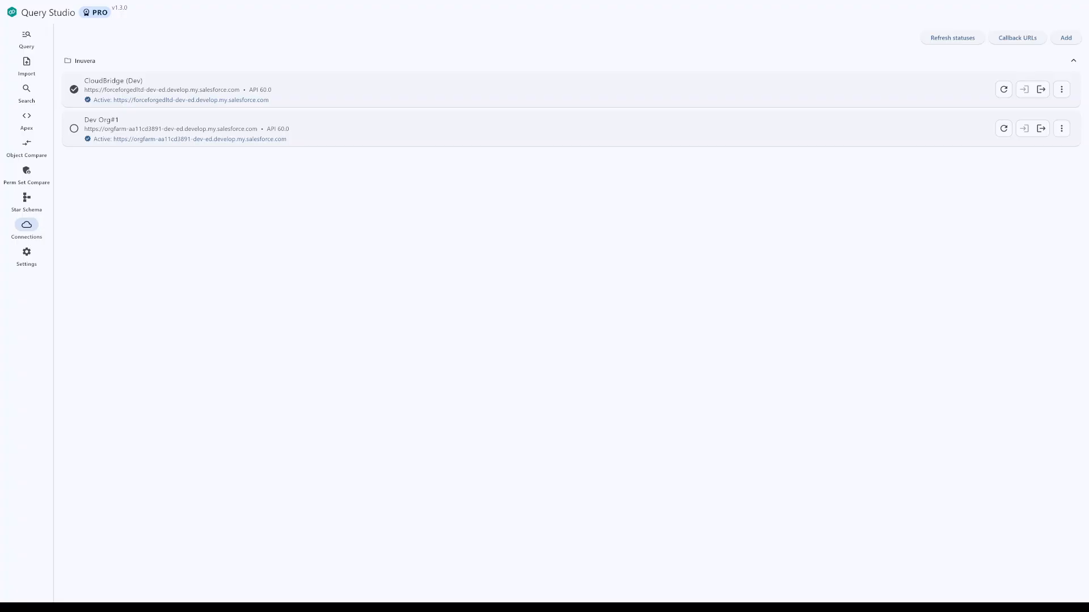
Step: Load the saved query "Get Accounts with sub-queries" into the query editor and run it against CloudBridge (Dev)
click(27, 34)
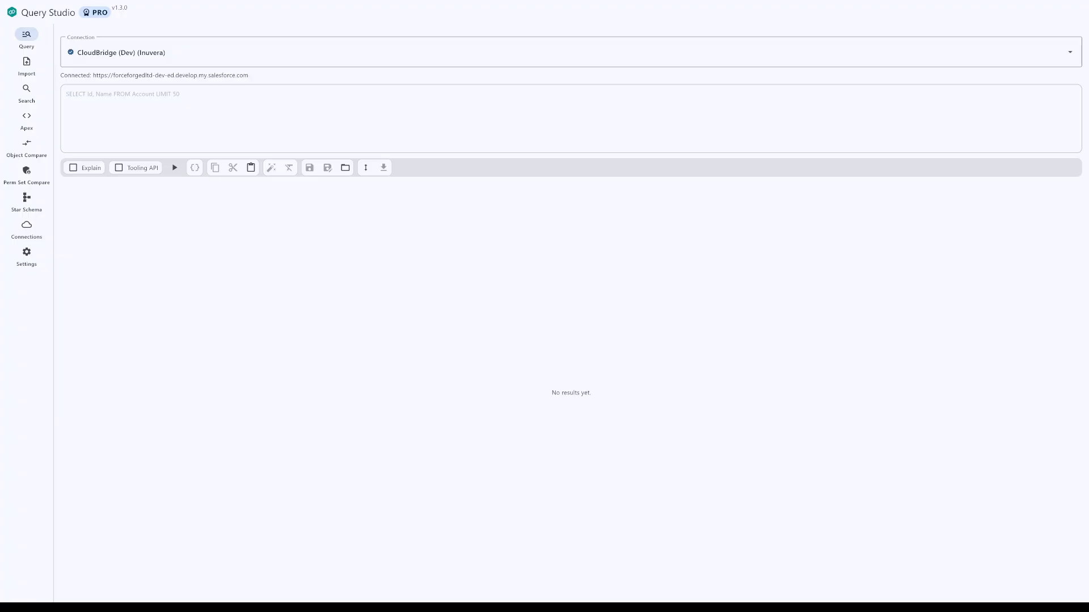
click(345, 167)
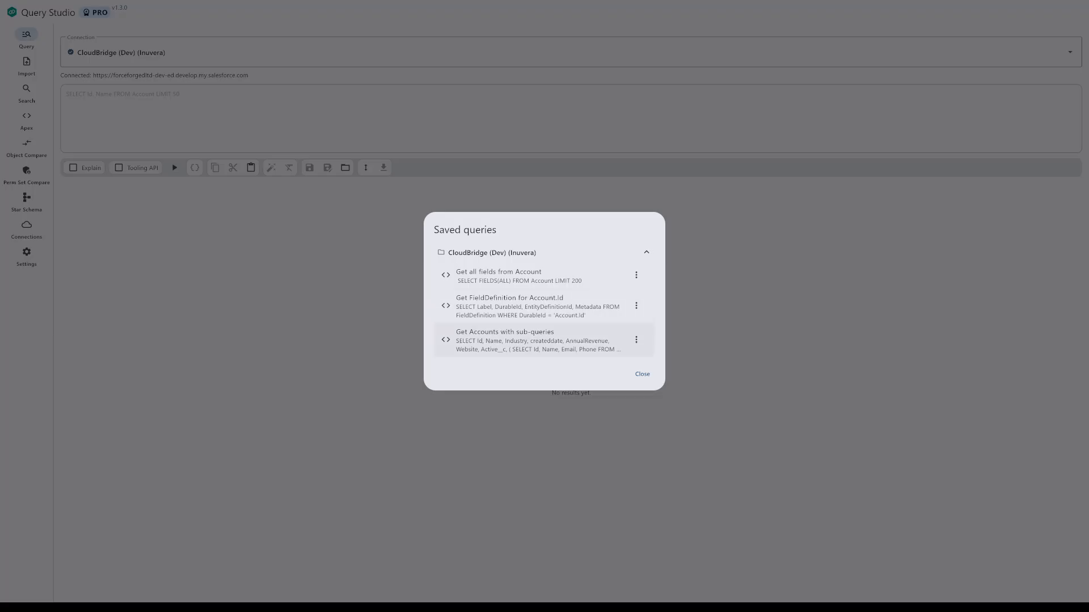
click(482, 341)
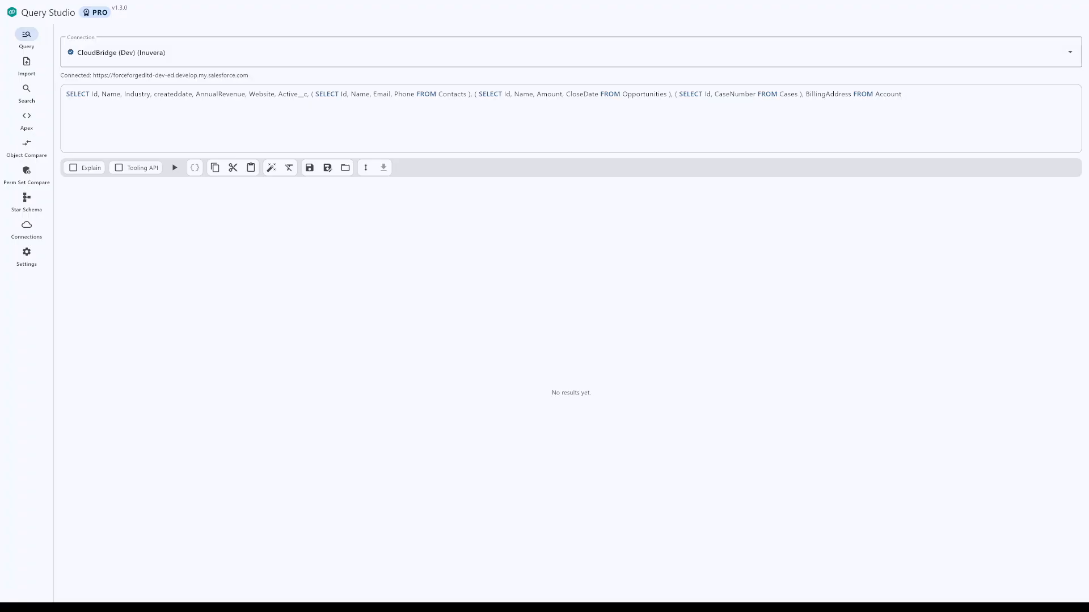
click(175, 167)
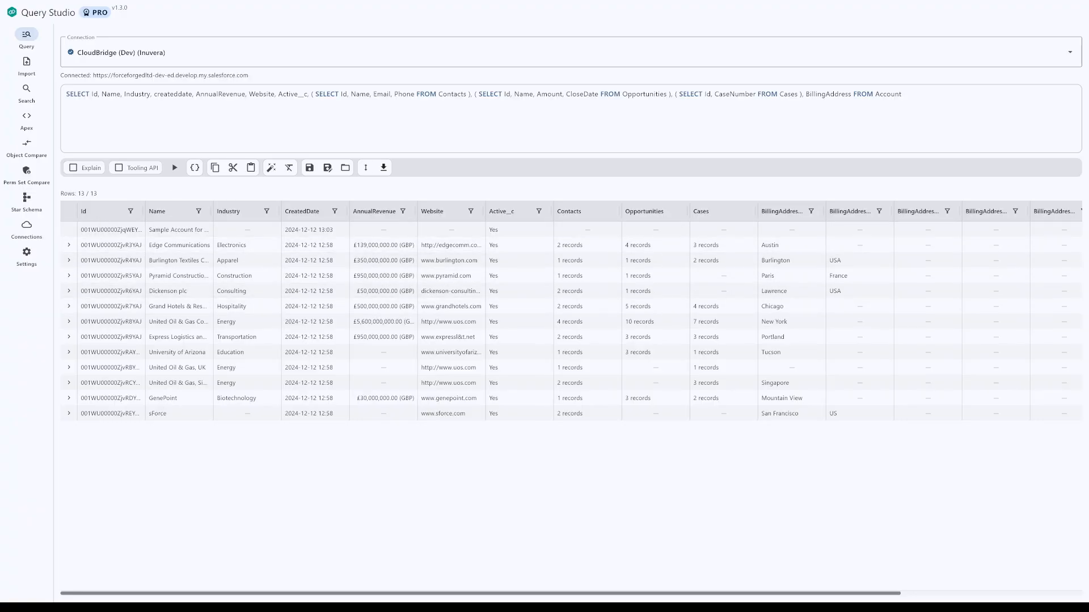
Step: Try the Compact, Default and Large row heights on the query results table
click(366, 167)
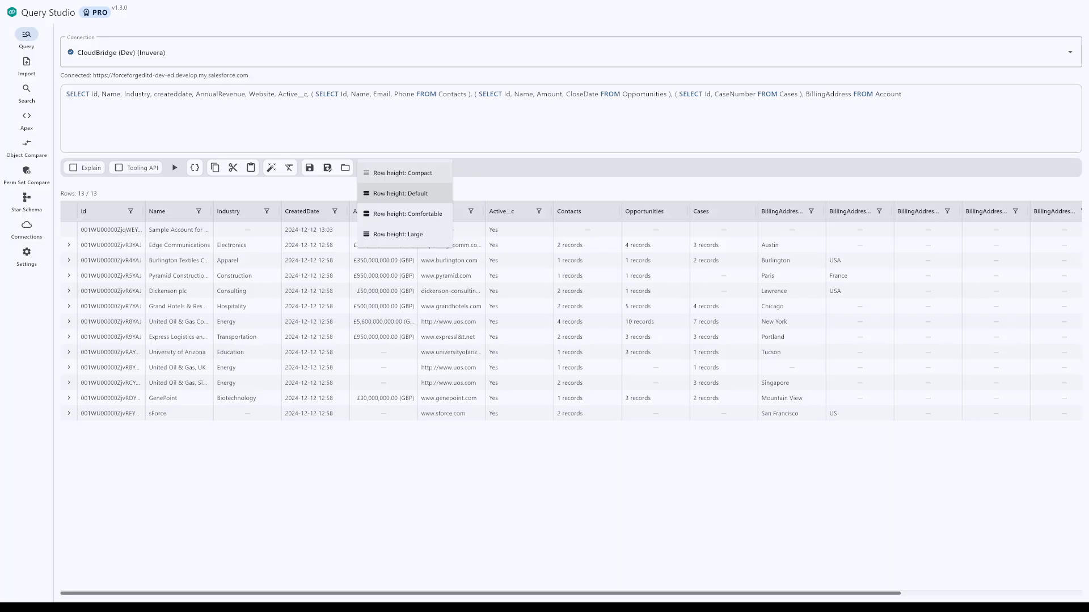
click(402, 173)
click(366, 167)
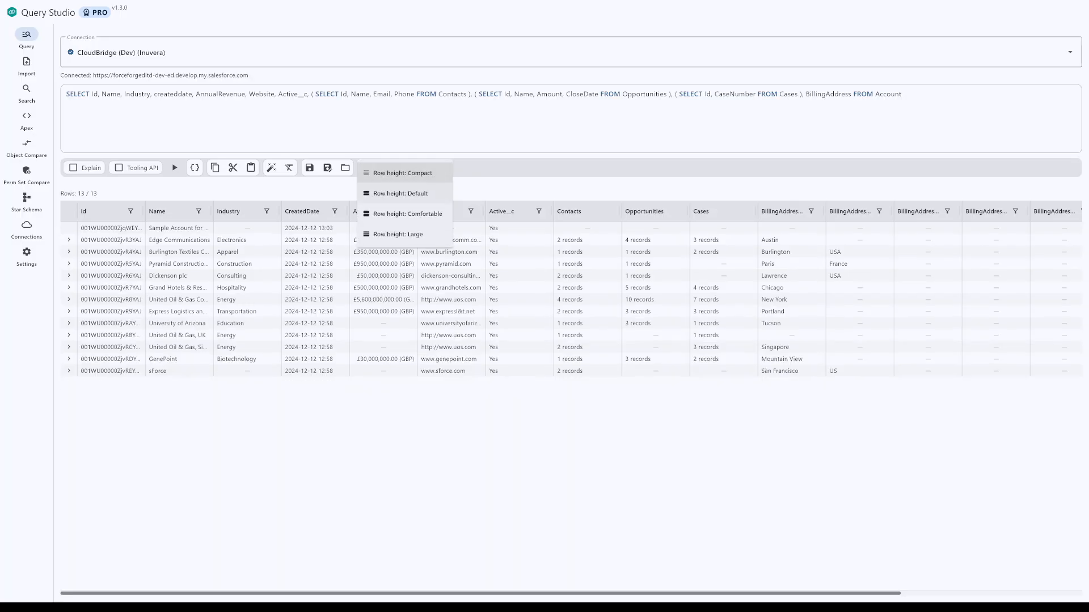
click(401, 193)
click(365, 168)
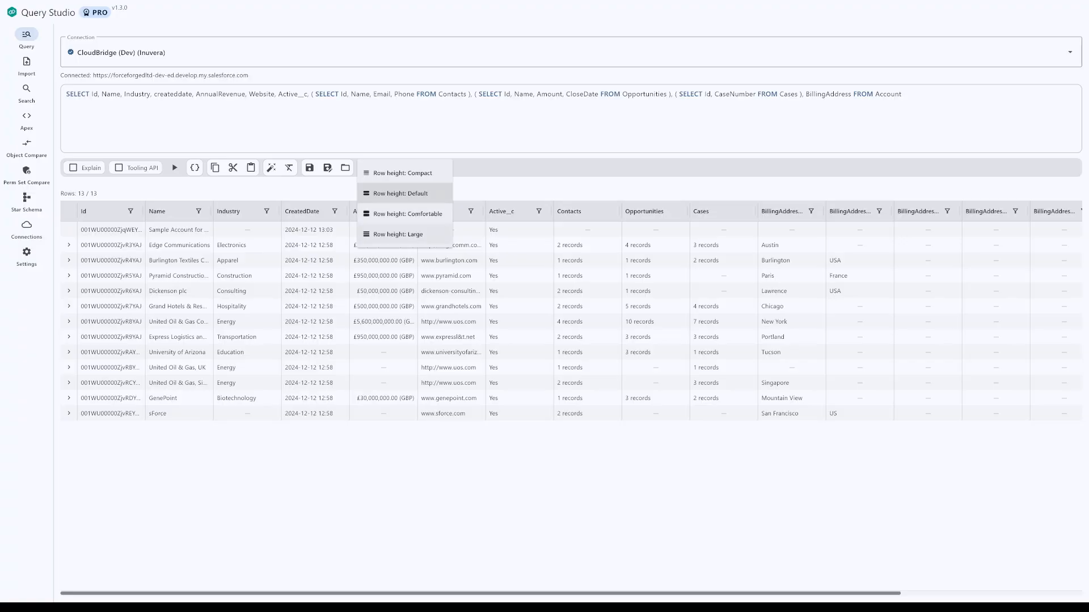
click(398, 234)
click(366, 167)
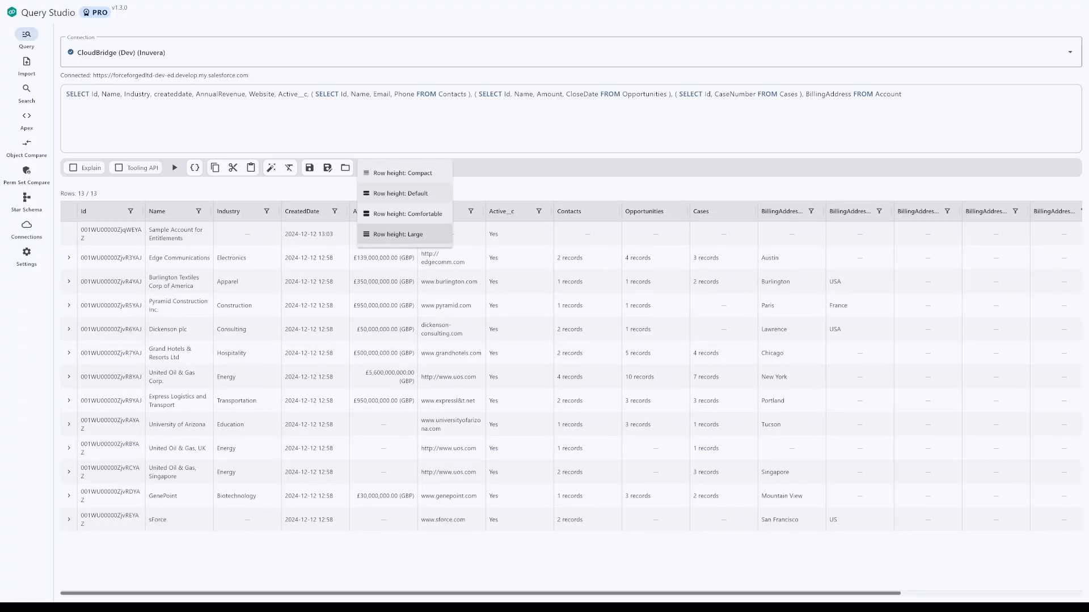
click(402, 173)
Step: Check the export formats offered for the query results and examine the first record and its attributes in the raw JSON
click(383, 167)
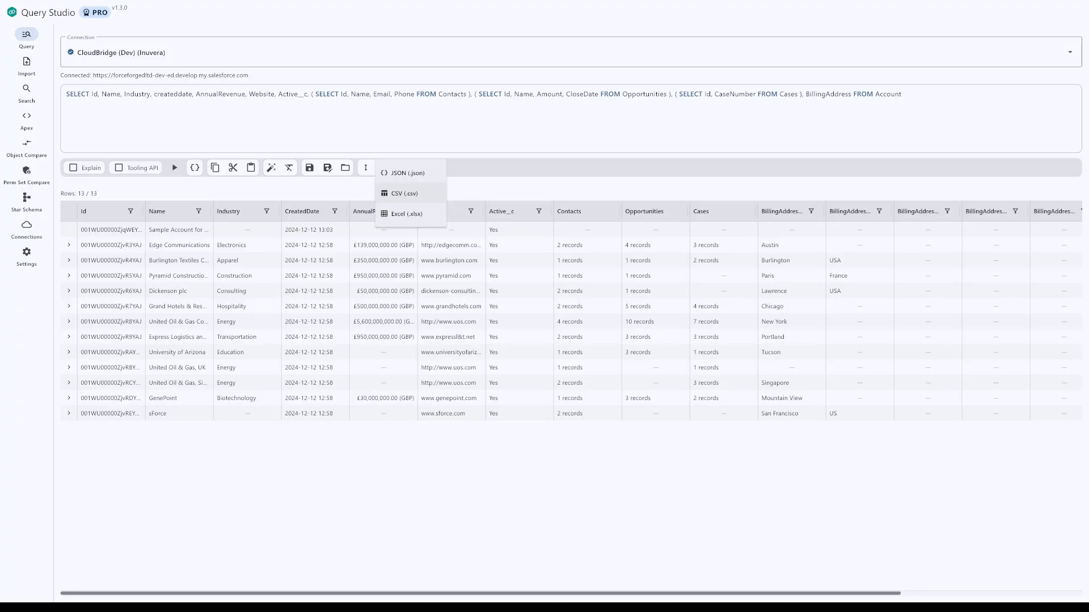
key(Escape)
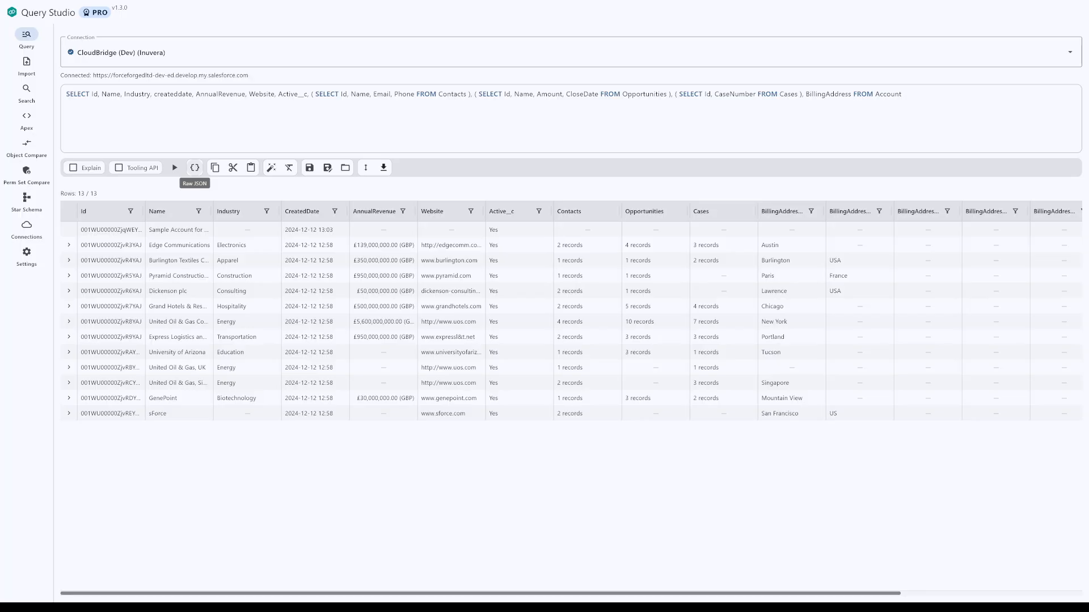
click(195, 168)
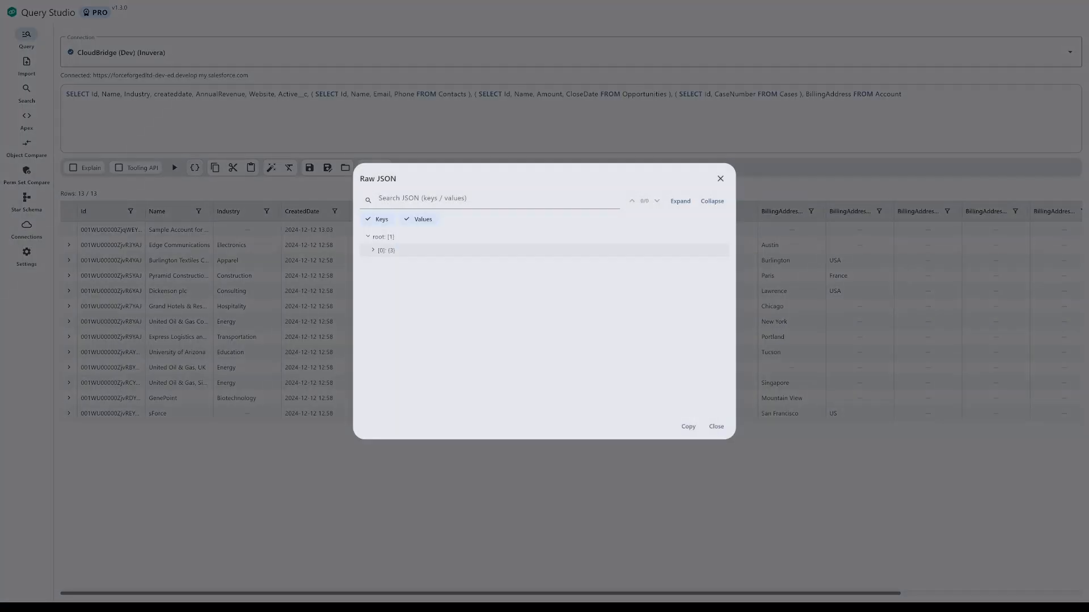
click(383, 250)
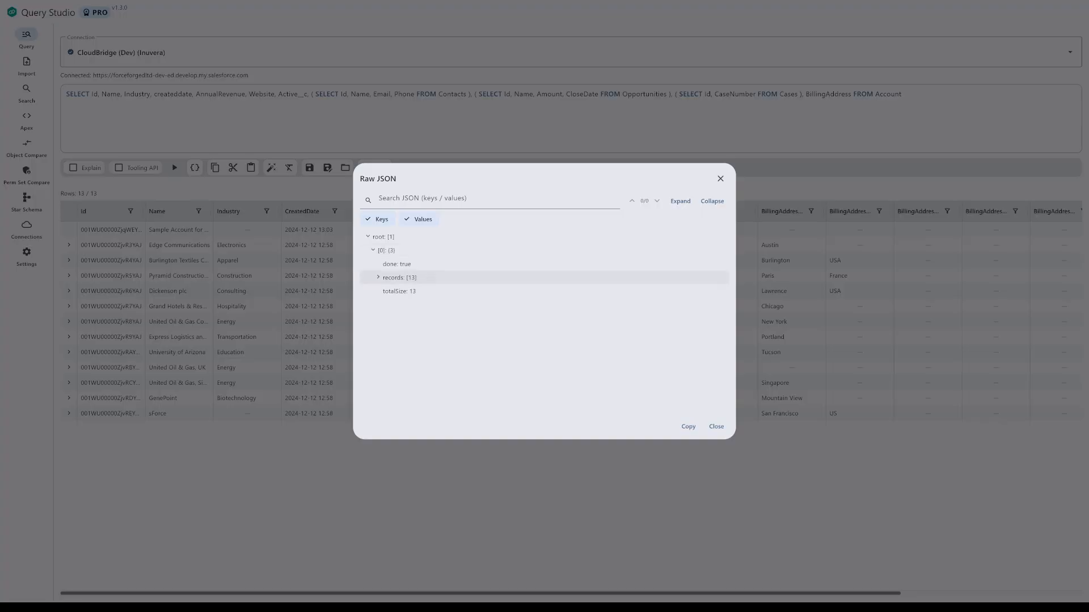
click(399, 278)
click(398, 291)
scroll(398, 292, down, 1)
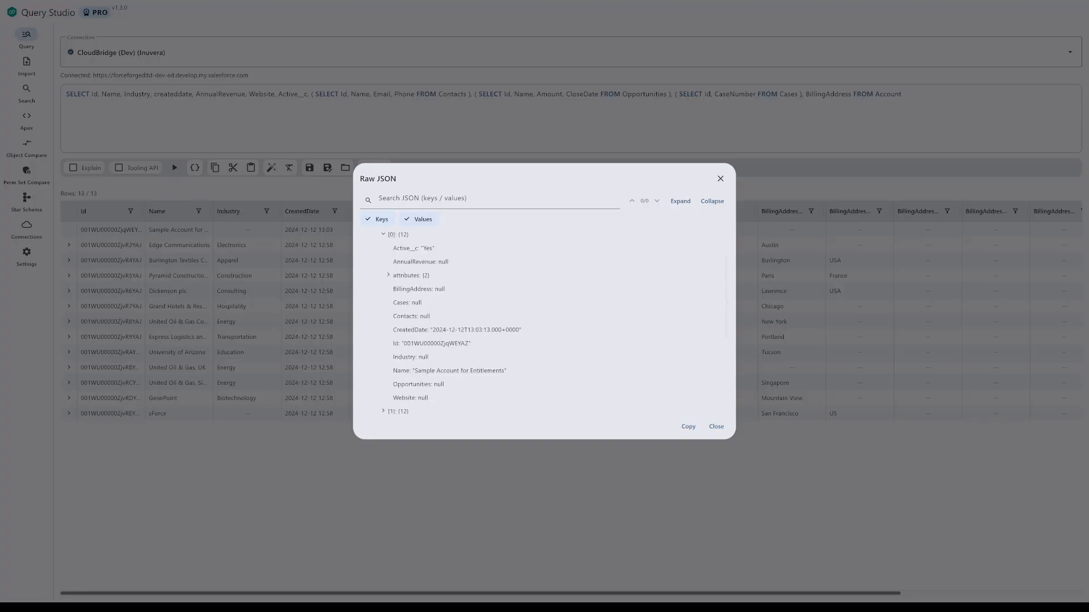
click(389, 275)
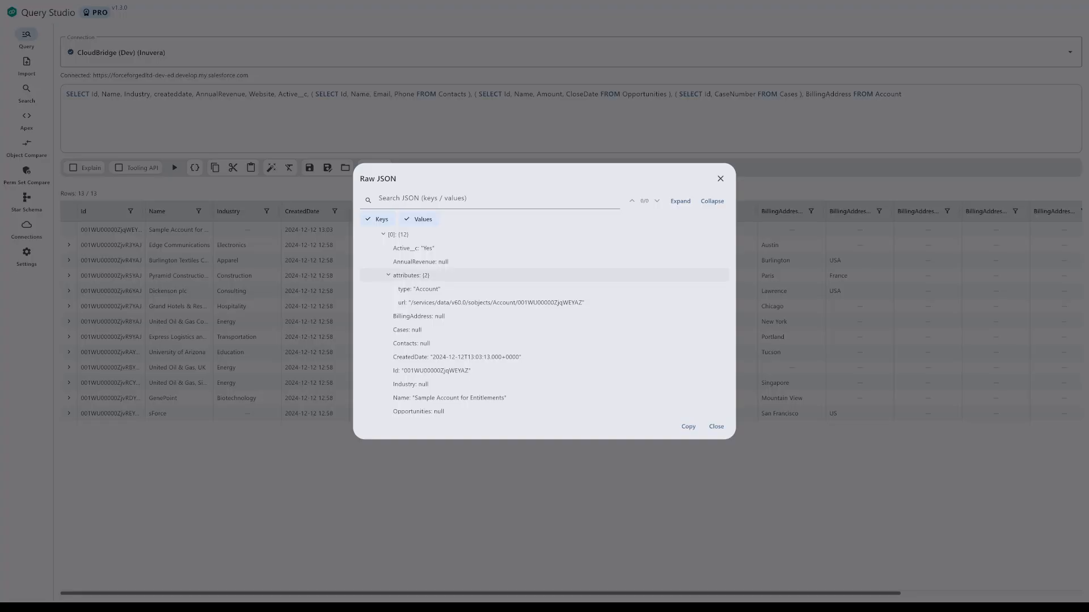
click(388, 275)
scroll(388, 275, down, 2)
scroll(389, 275, up, 3)
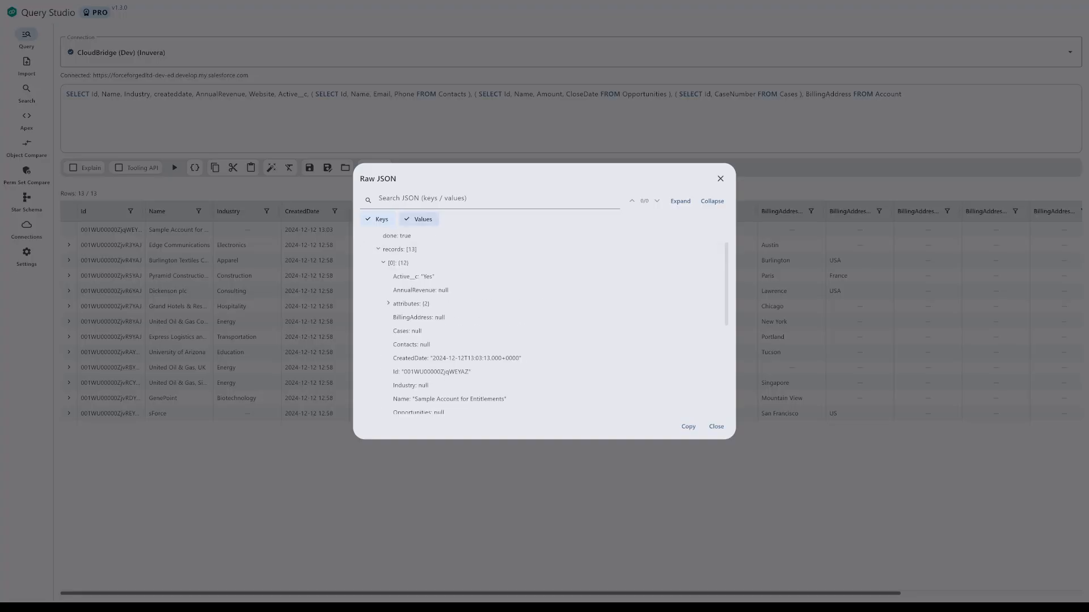
Step: Search the raw JSON for Active__c, step forward through three further matches, and close the viewer
click(422, 199)
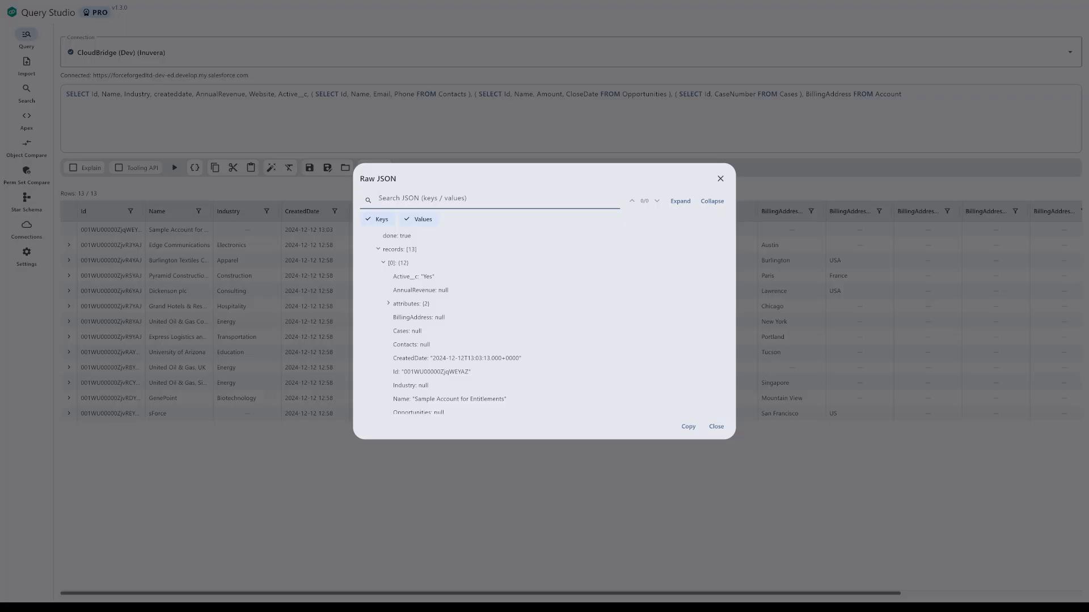
text(Active)
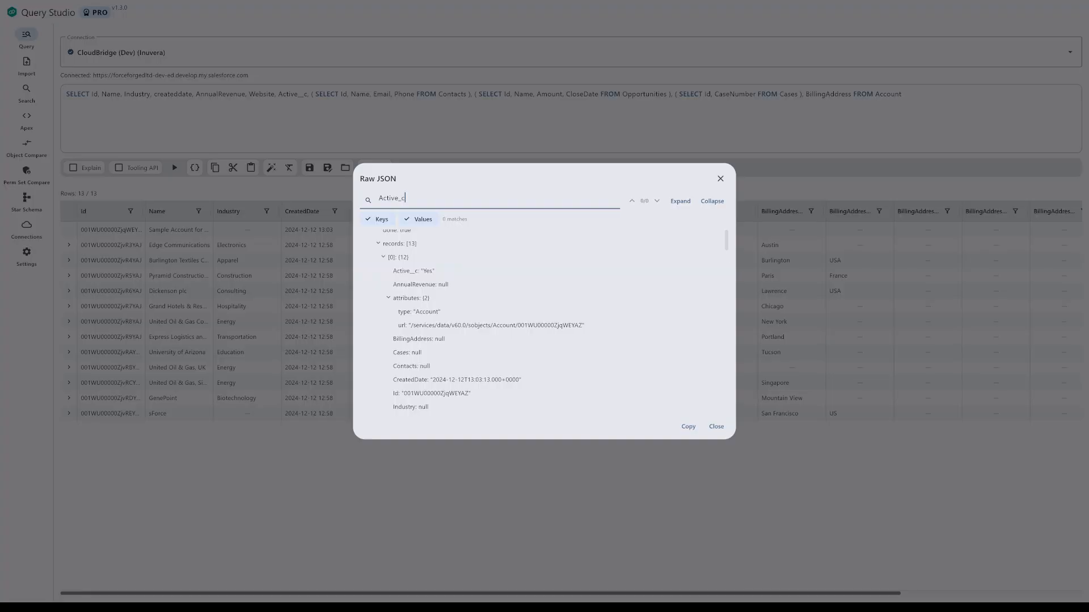
text(__c)
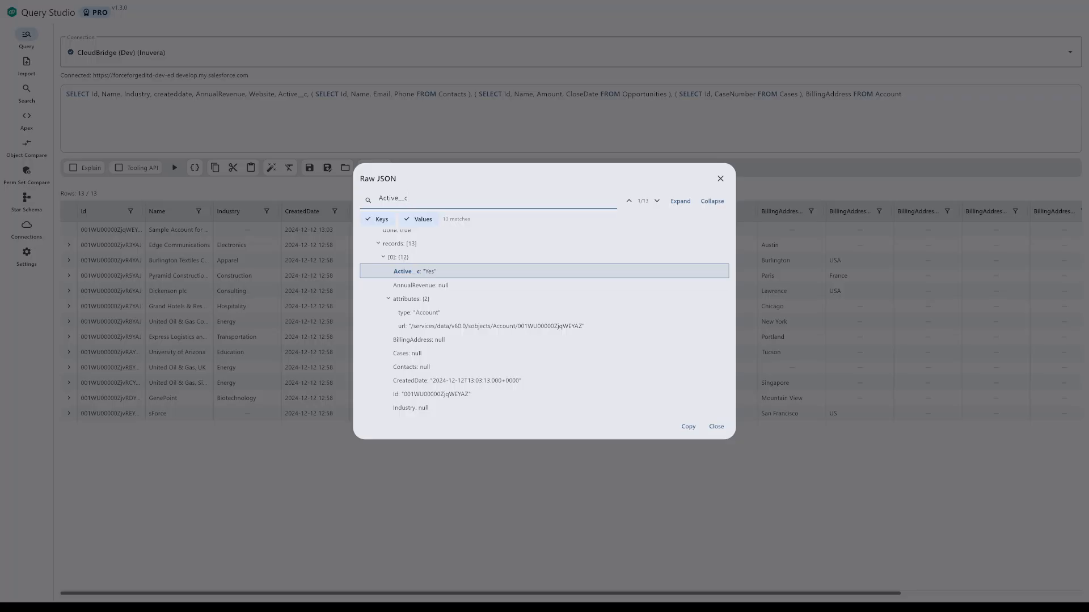
scroll(544, 320, down, 2)
scroll(544, 321, up, 1)
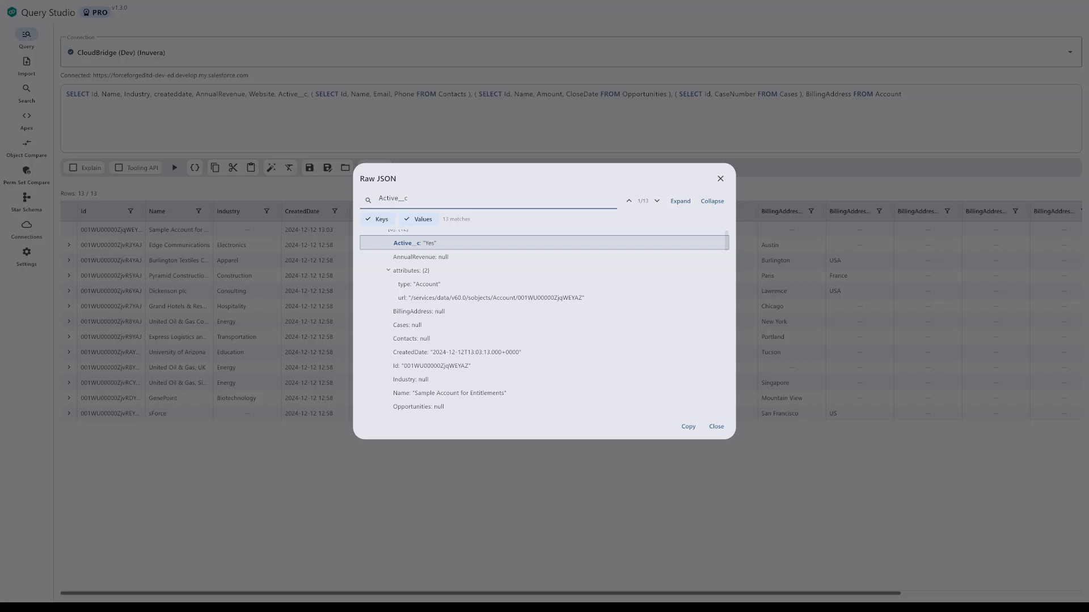
click(657, 200)
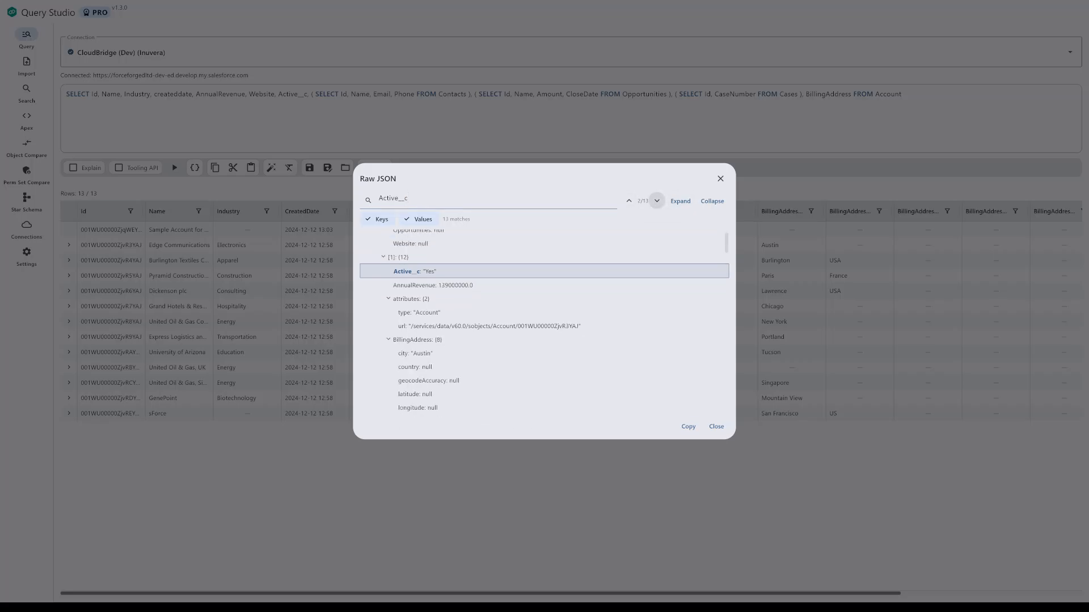
click(657, 201)
click(656, 201)
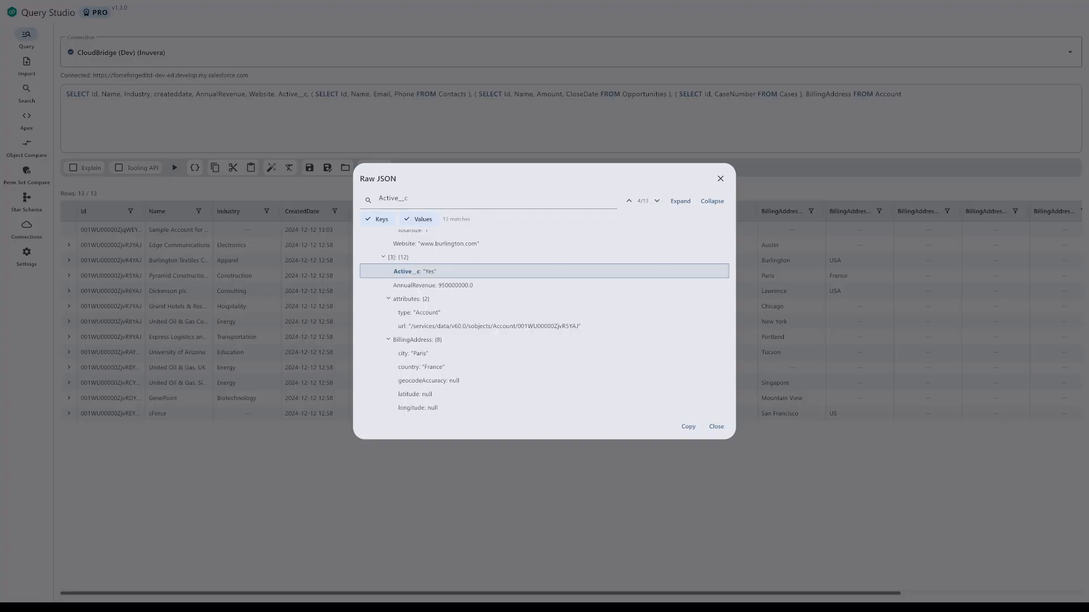
click(716, 427)
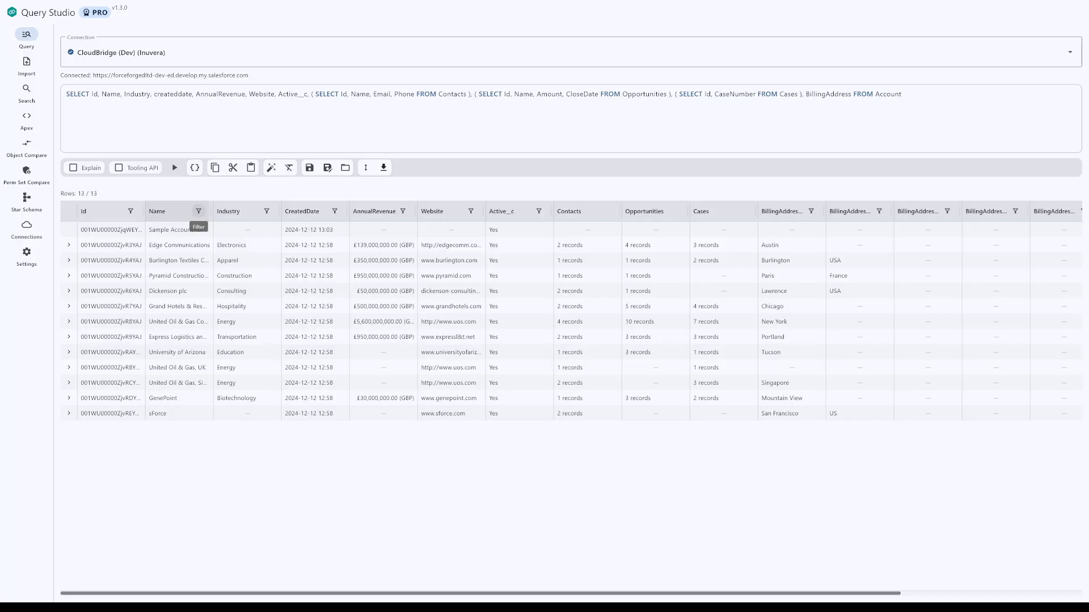
Step: View the Name column's filter without applying it, and cycle the Industry column's sorting until the results are unsorted again
click(198, 211)
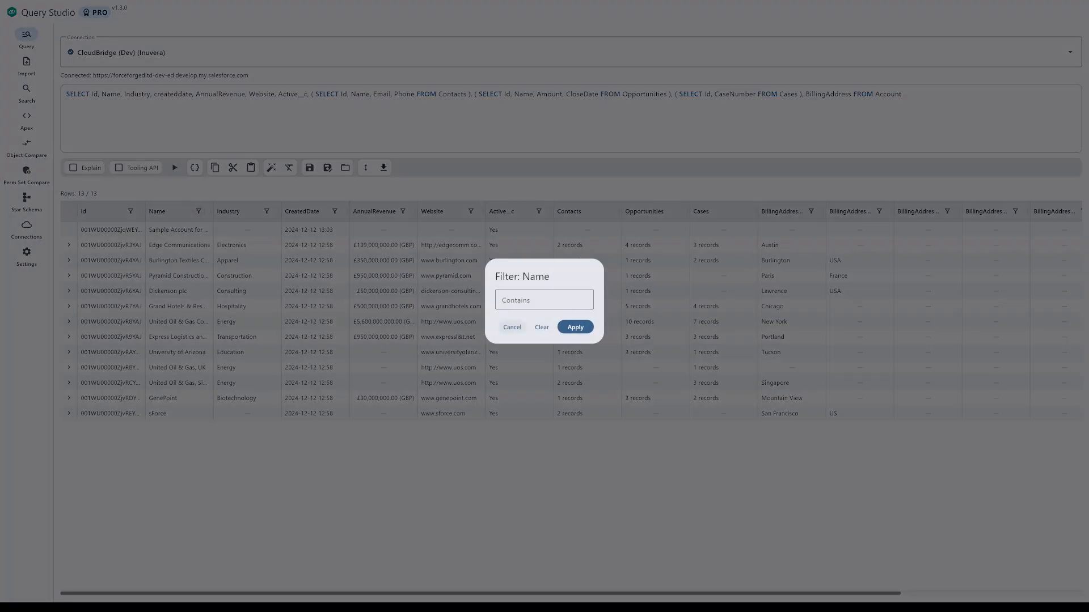
click(512, 327)
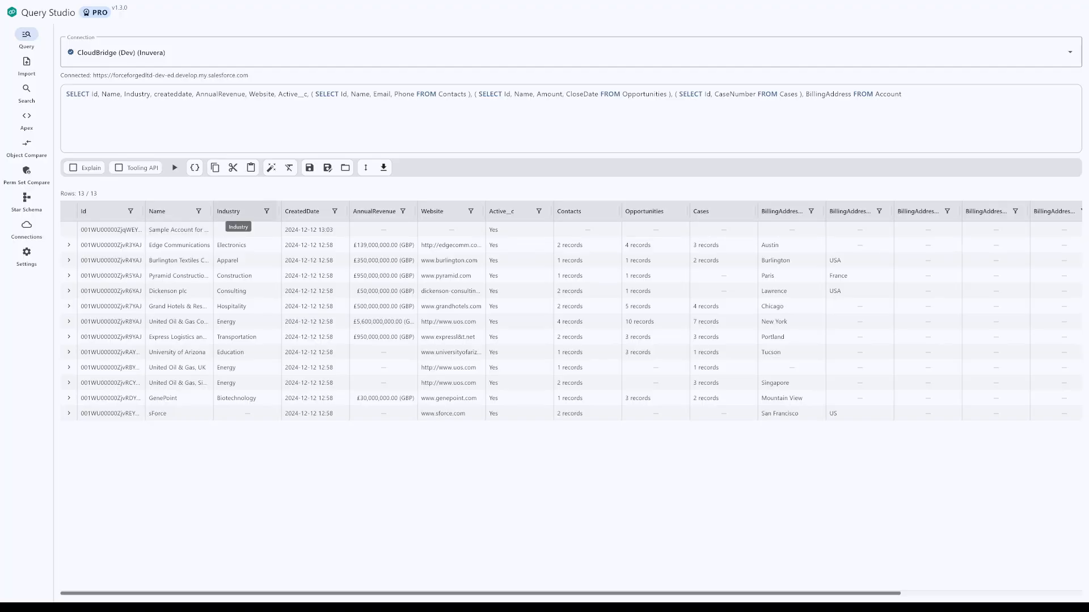
click(233, 211)
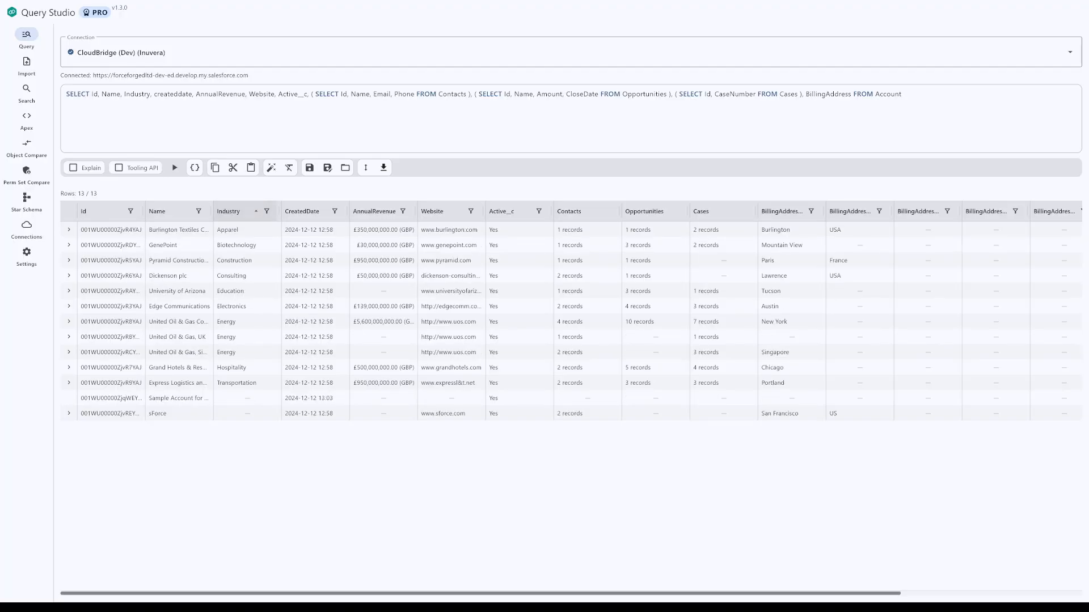
click(232, 211)
click(233, 211)
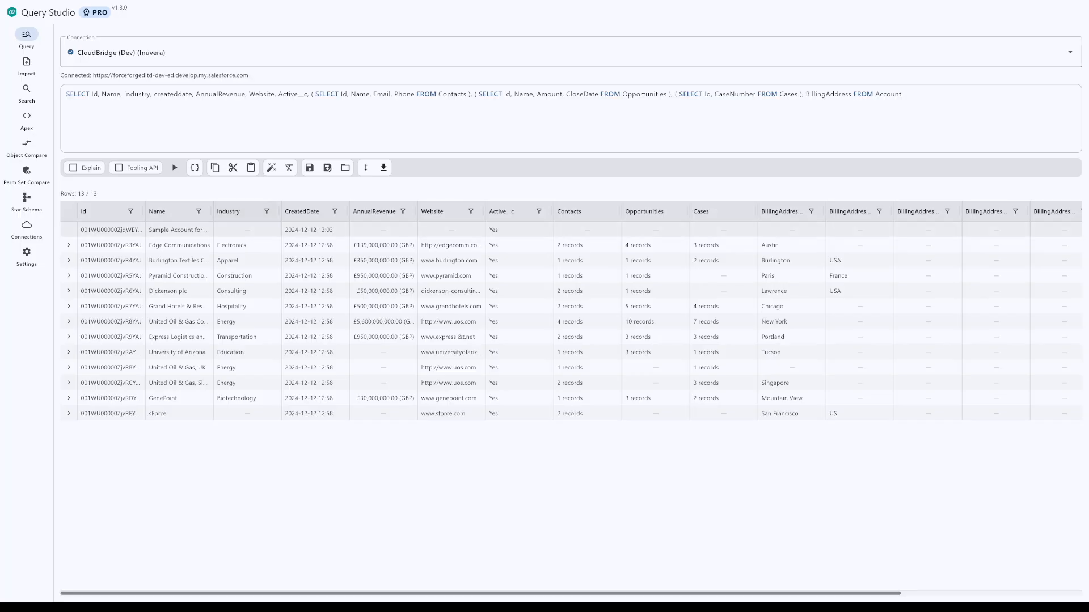
Step: Fit the Name, Industry and AnnualRevenue columns to their contents, and narrow the AnnualRevenue column slightly
double_click(211, 211)
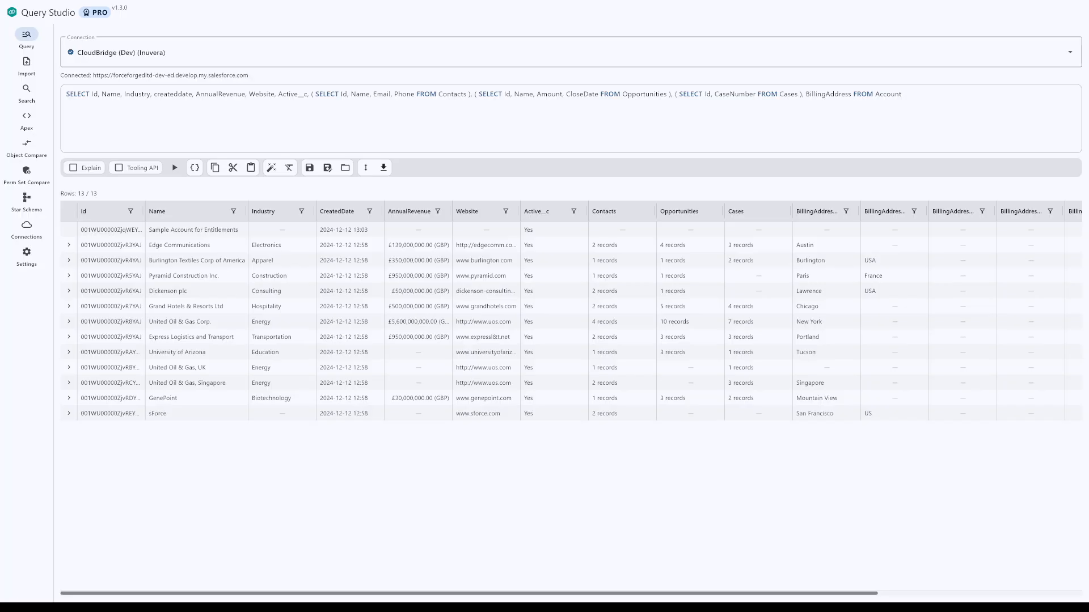
double_click(315, 211)
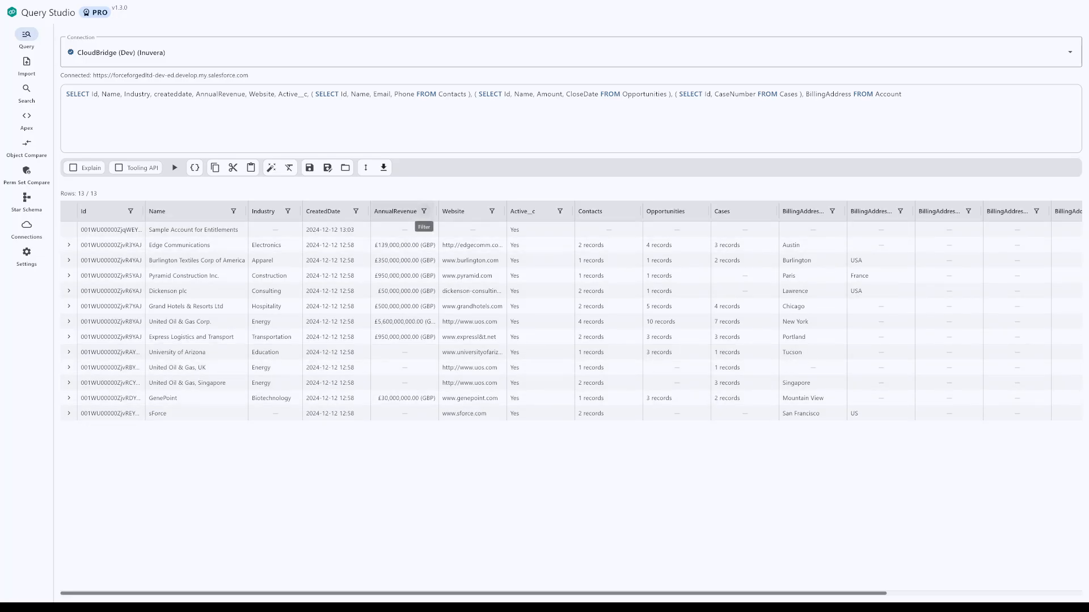
double_click(438, 211)
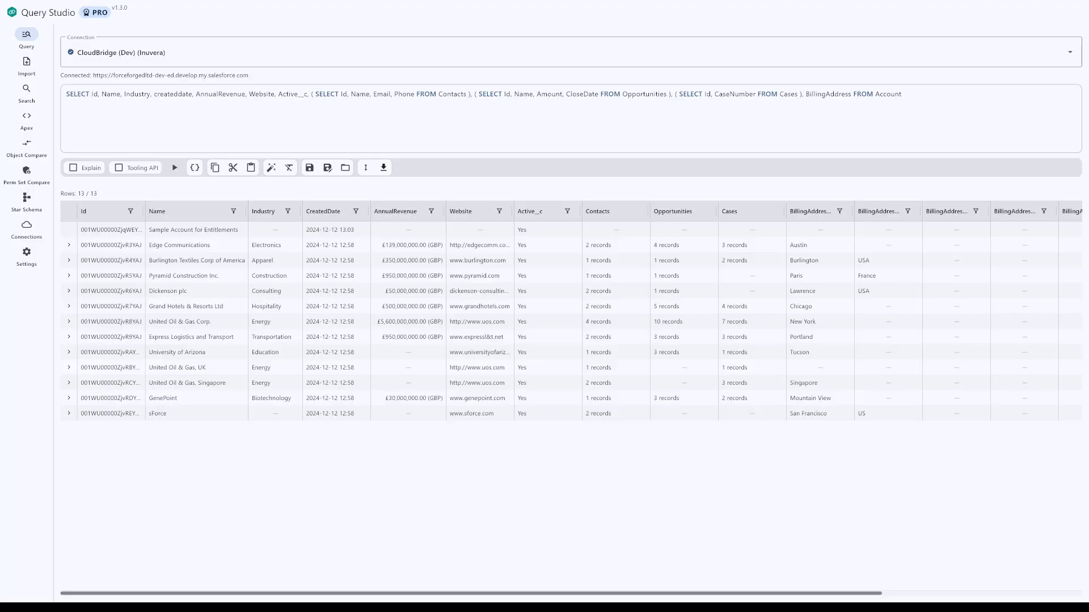
drag(445, 211, 444, 211)
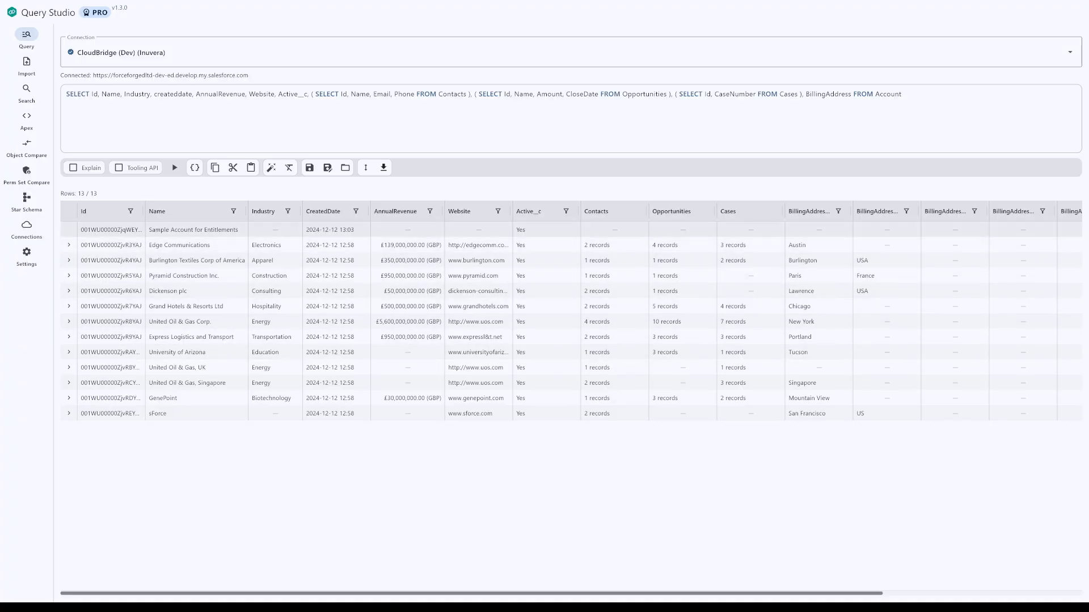
Step: Fit the Website column to its contents
double_click(511, 212)
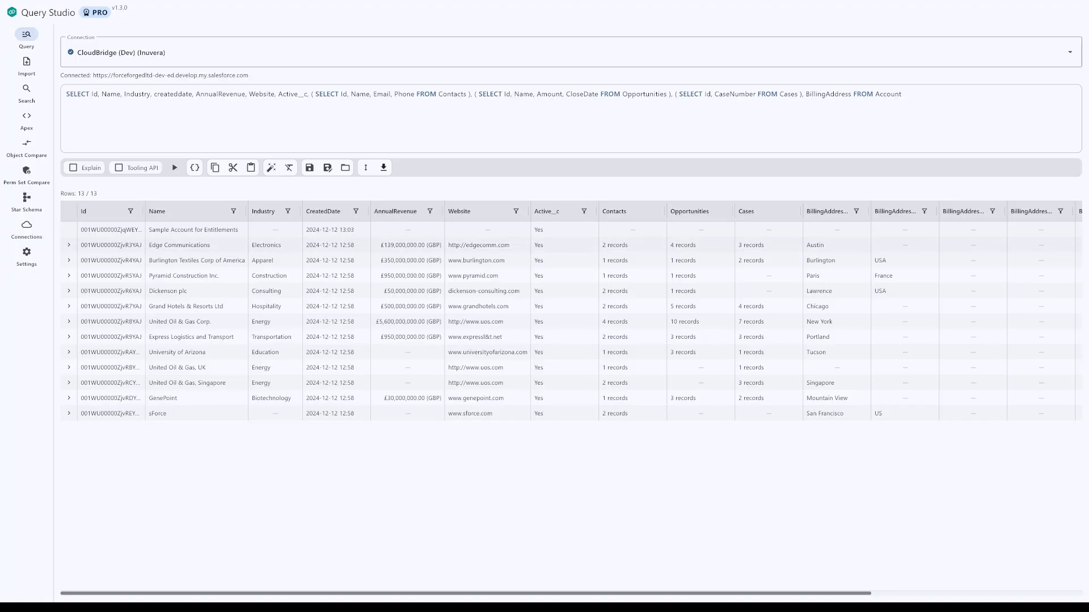
Step: Expand the Edge Communications row and widen the Contacts and Opportunities columns to inspect the nested sub-query records
click(69, 245)
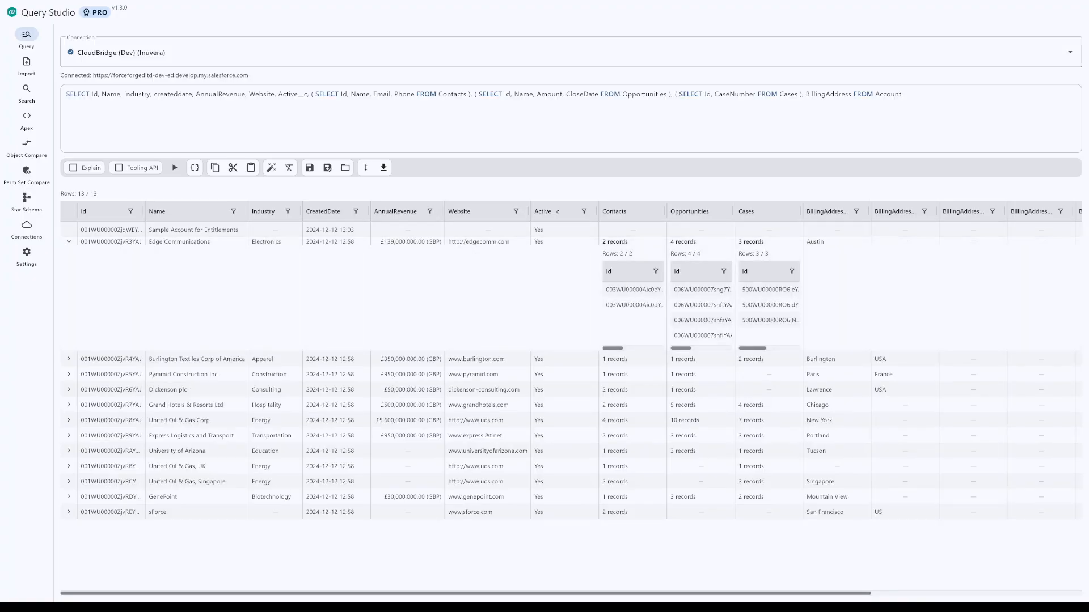
drag(665, 211, 828, 212)
mouse_move(754, 348)
mouse_down()
mouse_move(796, 347)
mouse_move(755, 348)
mouse_up()
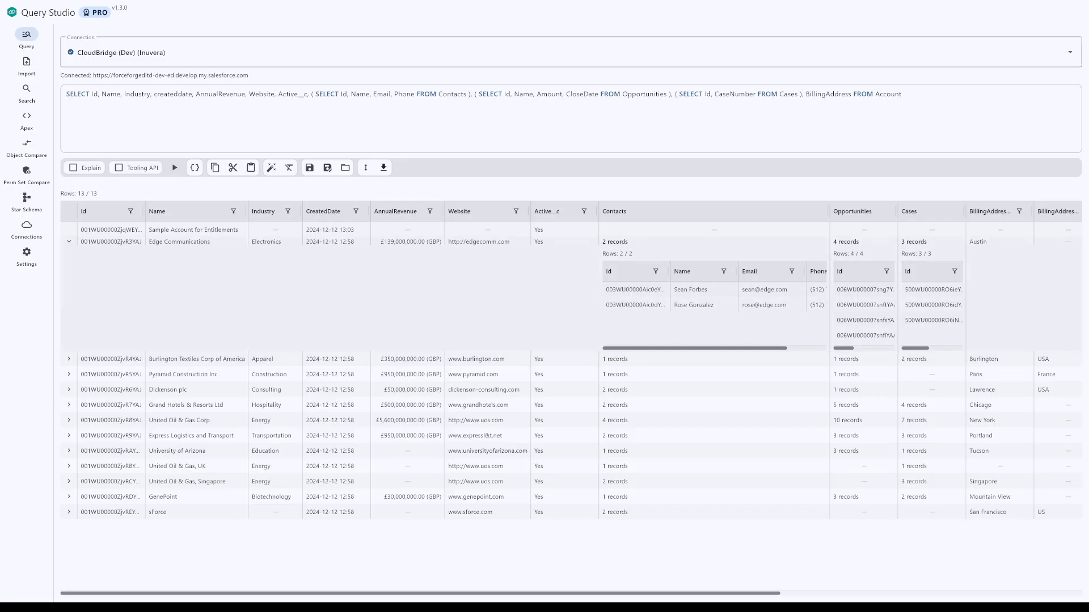
drag(896, 212, 1029, 212)
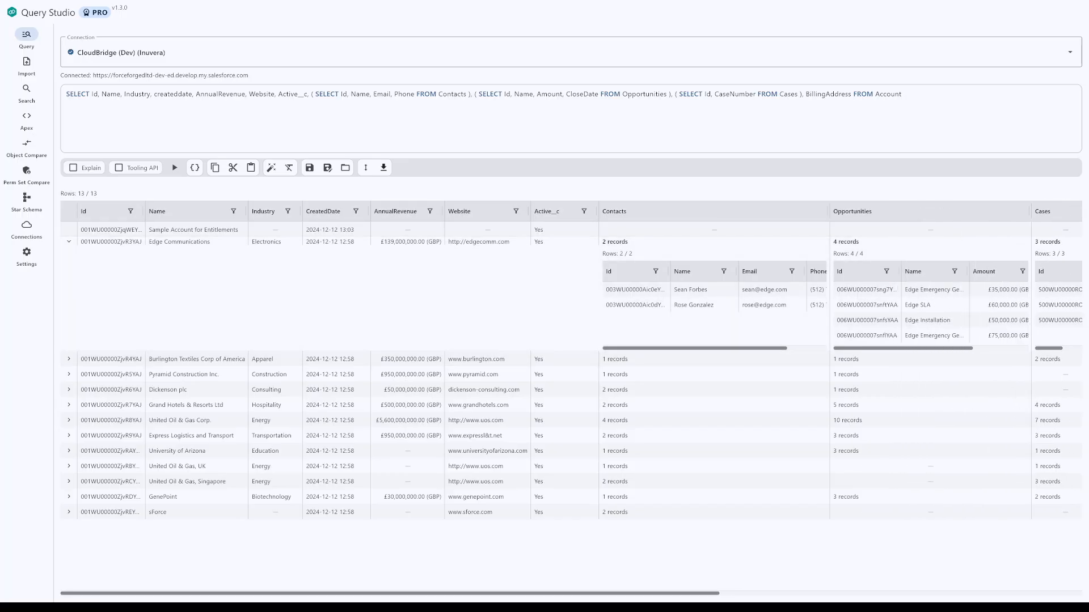
mouse_move(910, 348)
mouse_down()
mouse_move(966, 347)
mouse_move(911, 348)
mouse_up()
mouse_move(695, 347)
mouse_down()
mouse_move(734, 348)
mouse_move(695, 347)
mouse_up()
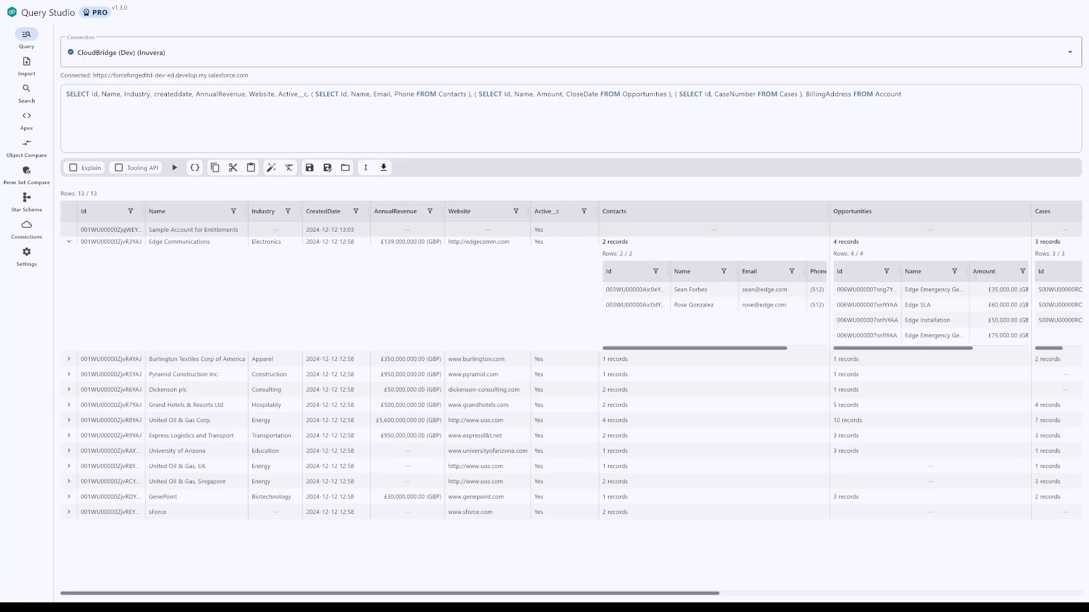
Step: Collapse the Edge Communications row and fit the Contacts and Opportunities columns back to their contents
click(69, 241)
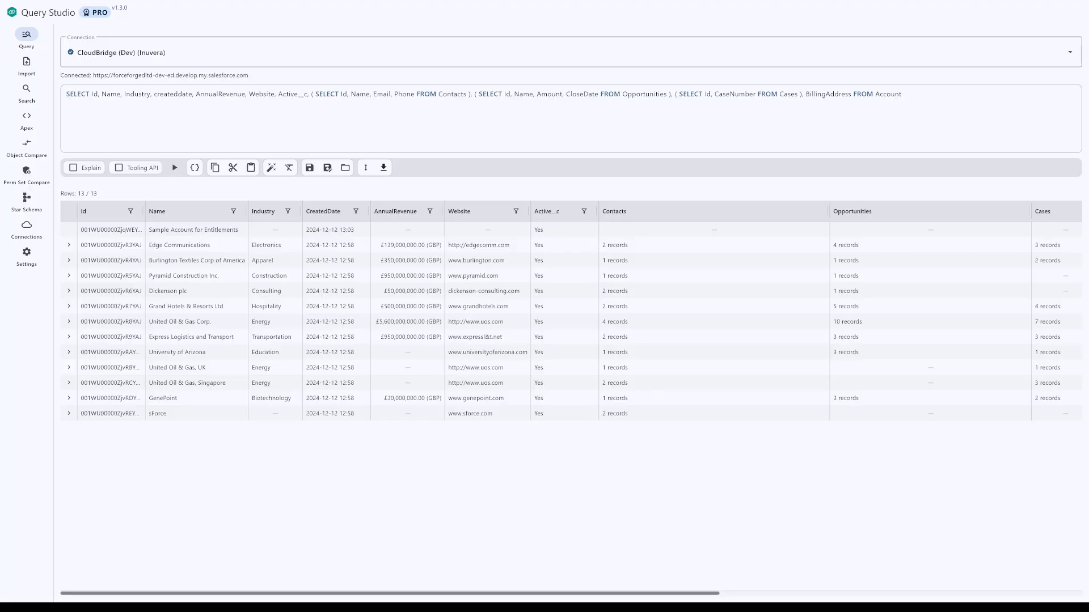
double_click(828, 211)
double_click(854, 211)
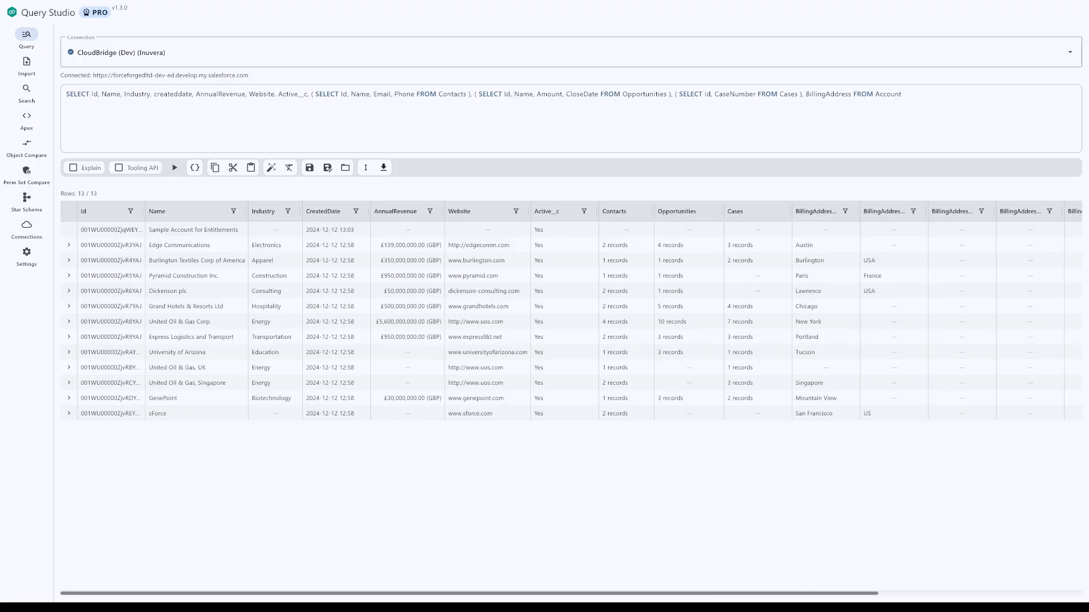
mouse_move(567, 593)
mouse_down()
mouse_move(771, 592)
mouse_move(566, 593)
mouse_up()
Step: View the record details of Burlington Textiles Corp of America, check its nested Contacts and billing address fields, and close the details
click(544, 261)
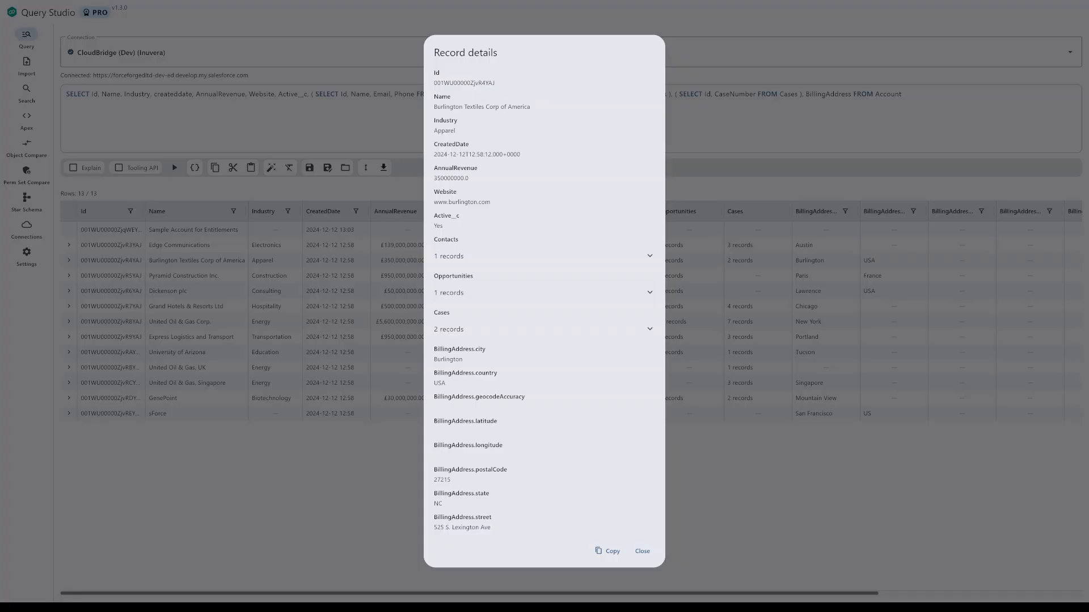
click(646, 256)
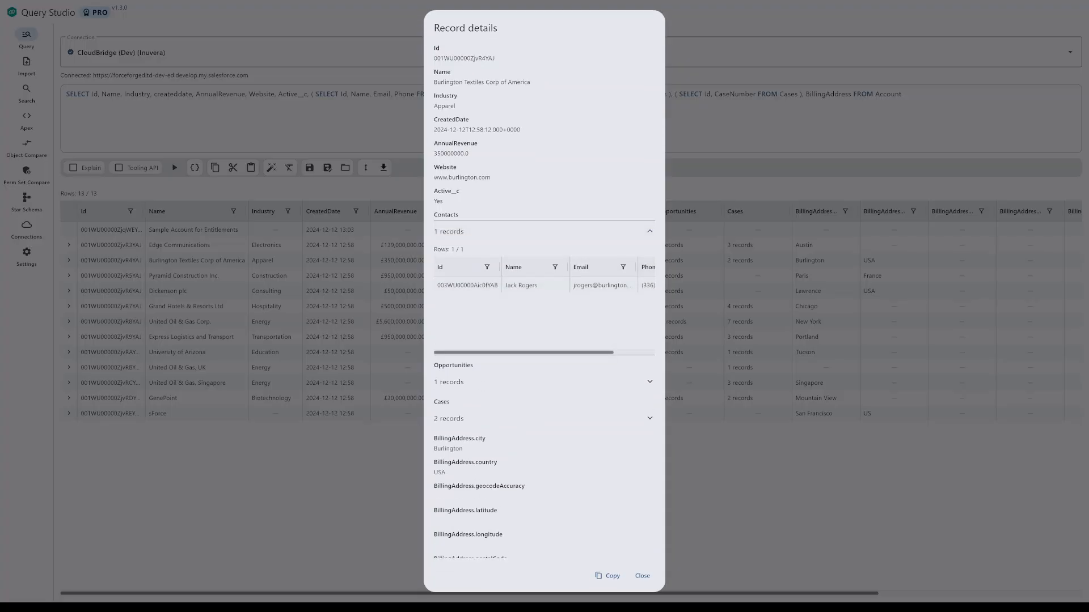
mouse_move(556, 352)
mouse_down()
mouse_move(598, 352)
mouse_move(556, 352)
mouse_up()
drag(652, 281, 653, 341)
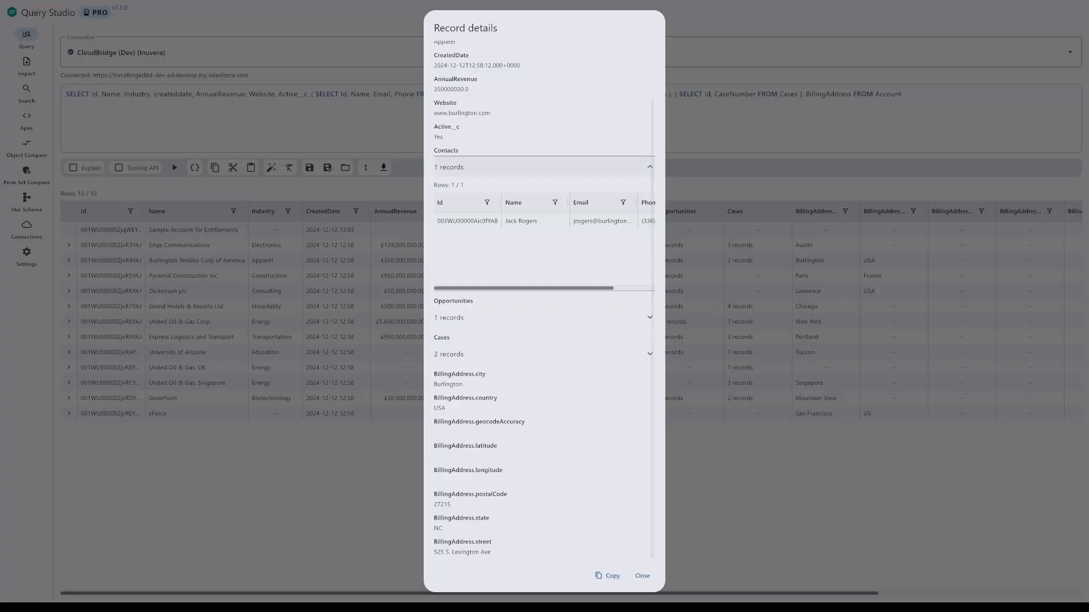
click(648, 166)
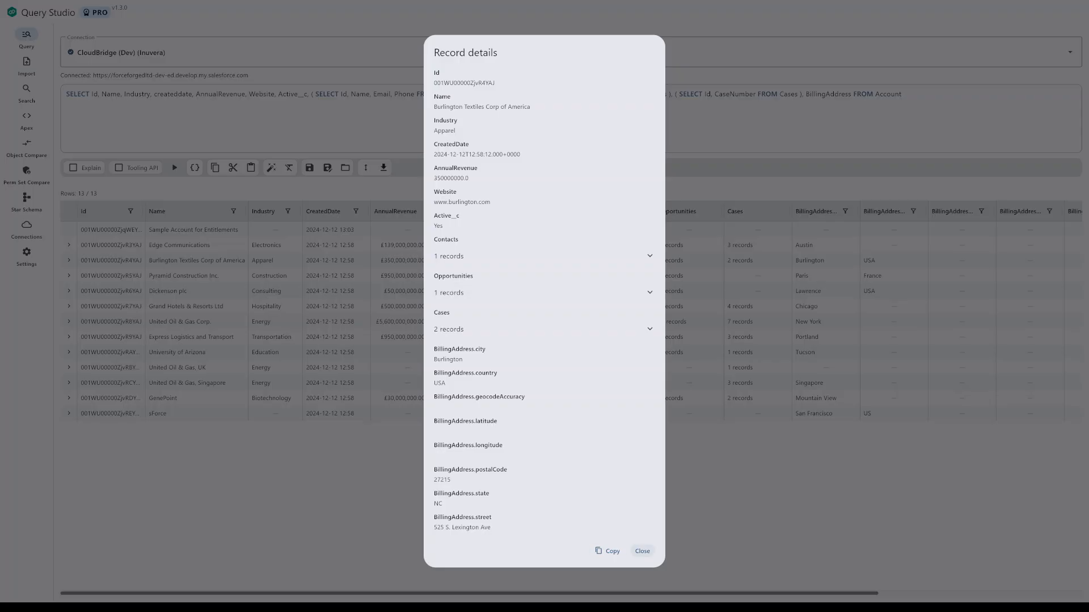
click(642, 551)
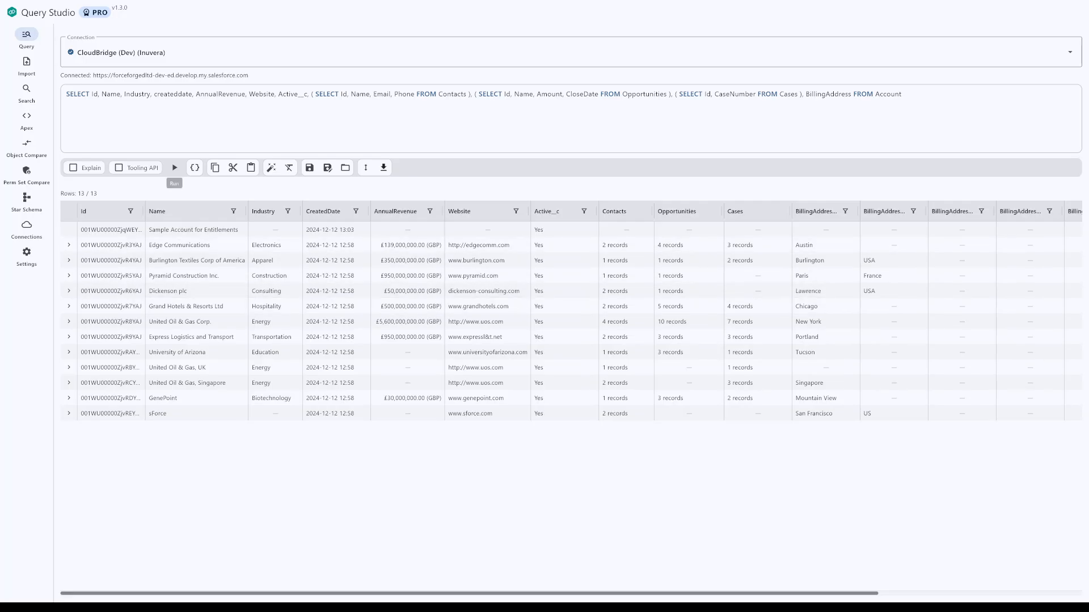
Step: Format the SOQL query across multiple lines, review its sub-queries, and unformat it back to a single line
click(271, 168)
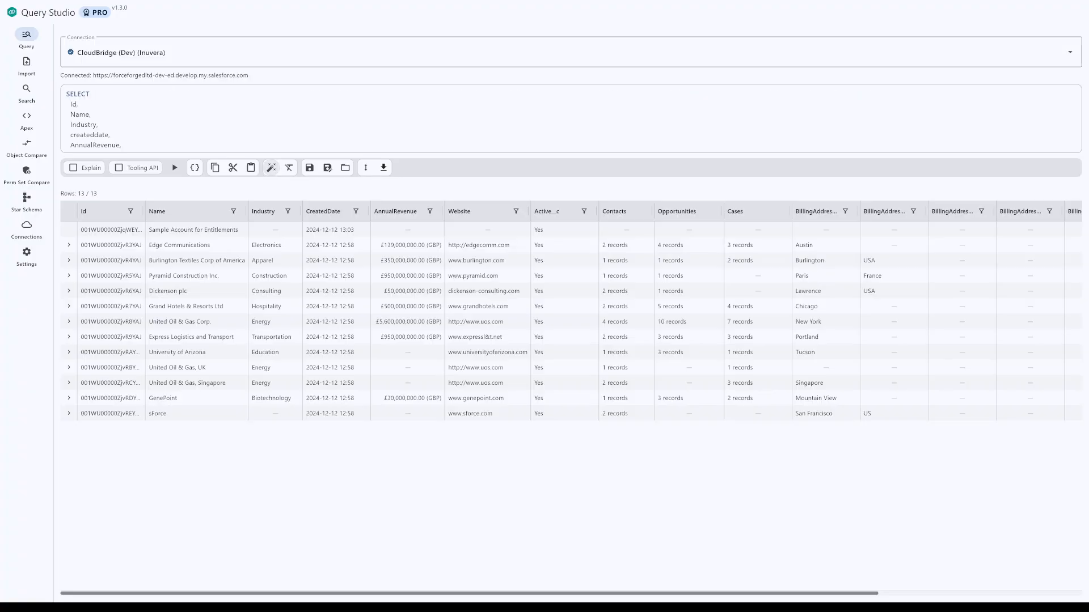
scroll(567, 118, down, 2)
scroll(567, 118, down, 5)
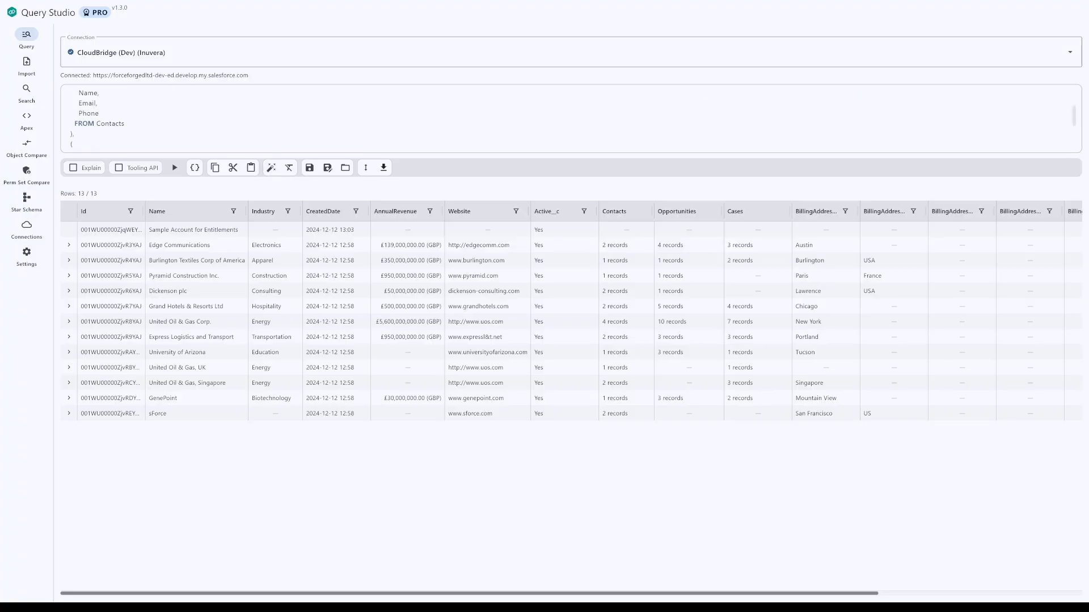
scroll(567, 118, up, 8)
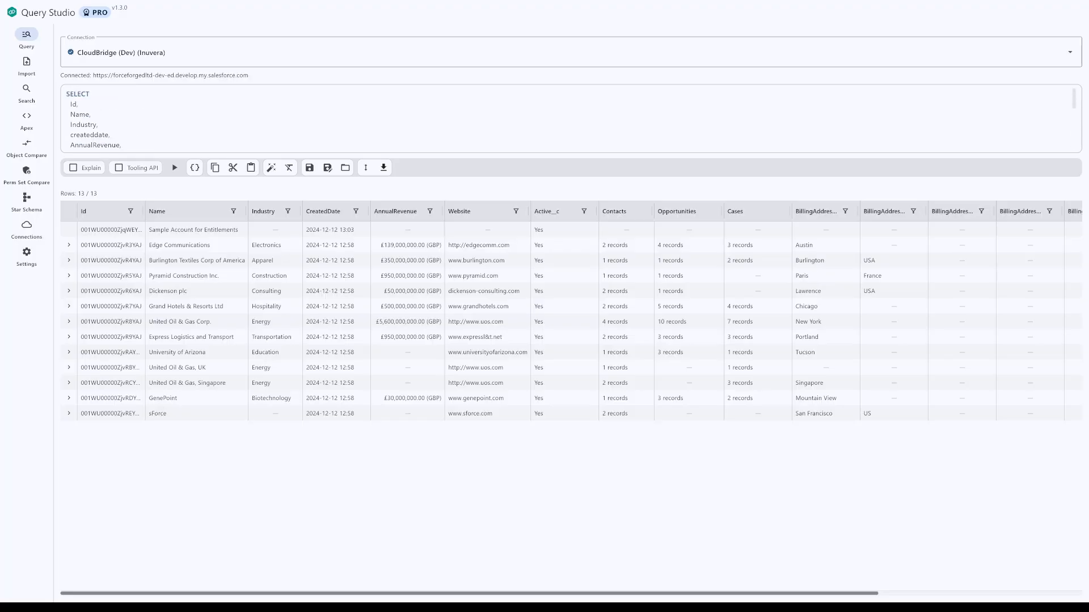
scroll(567, 118, down, 7)
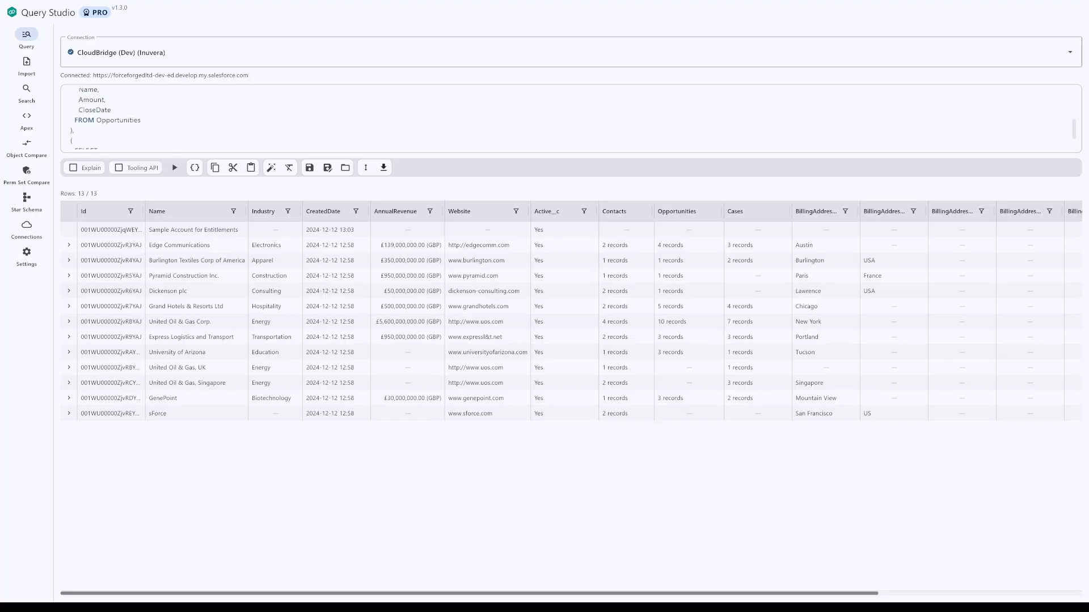
scroll(567, 118, up, 7)
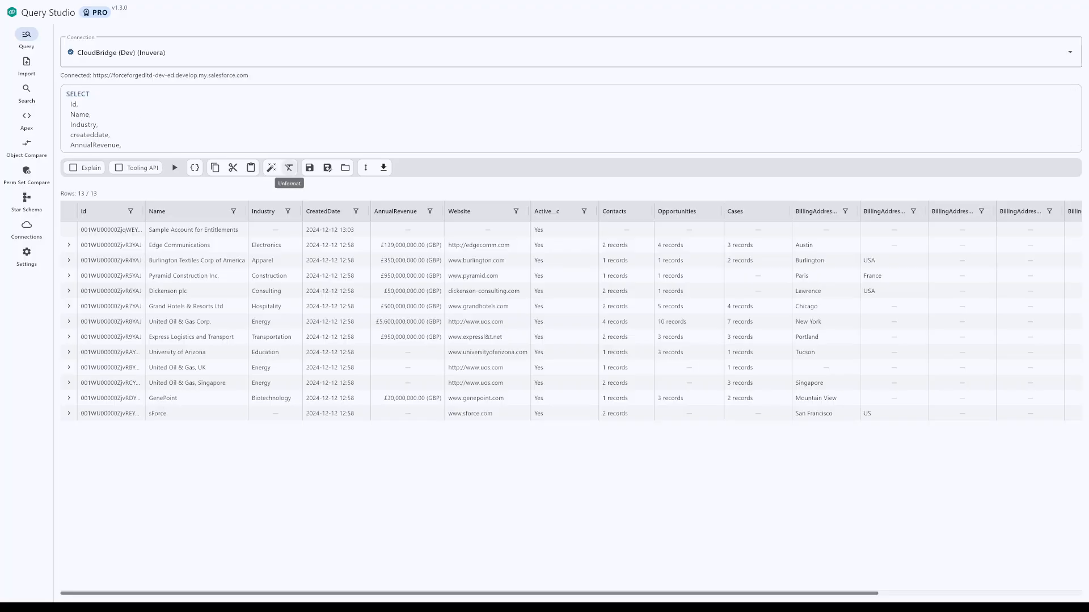
click(289, 168)
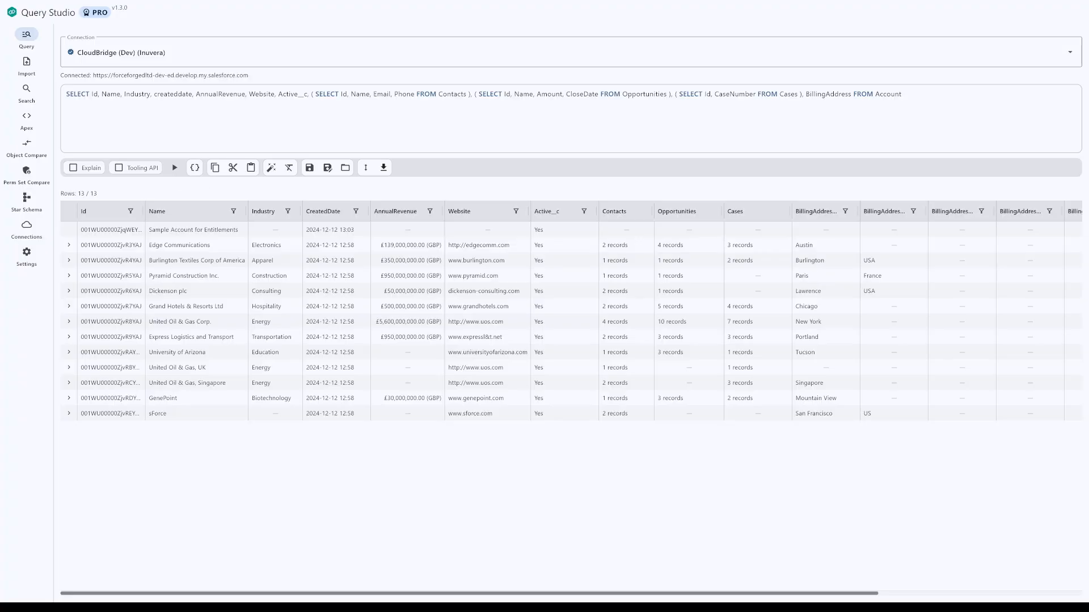
Step: Save the query as "Get Accounts with sub-queries", assigned to the CloudBridge (Dev) (Inuvera) connection
click(327, 168)
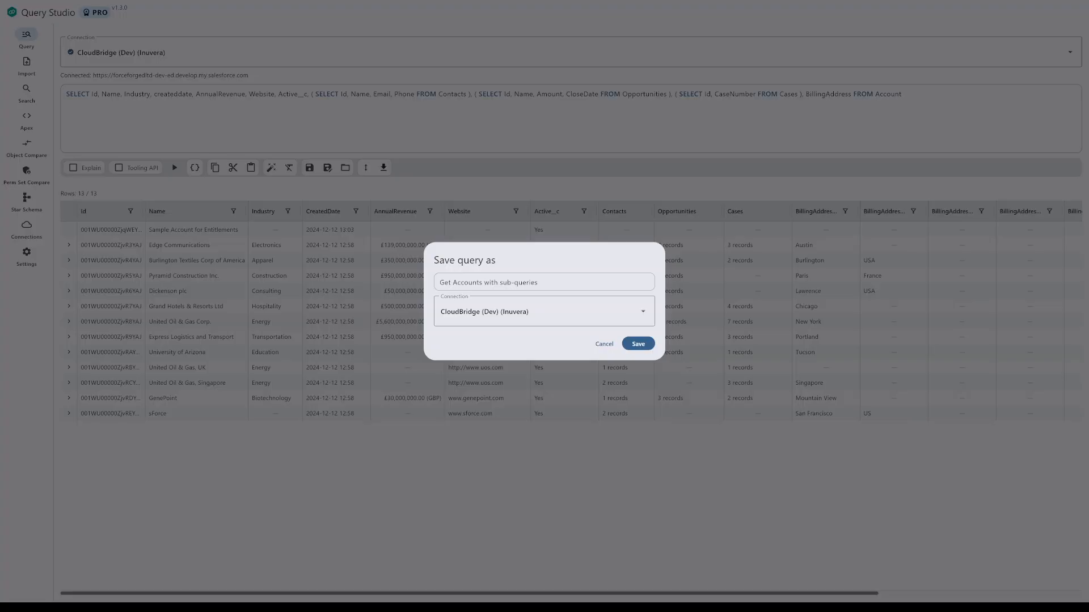
click(543, 312)
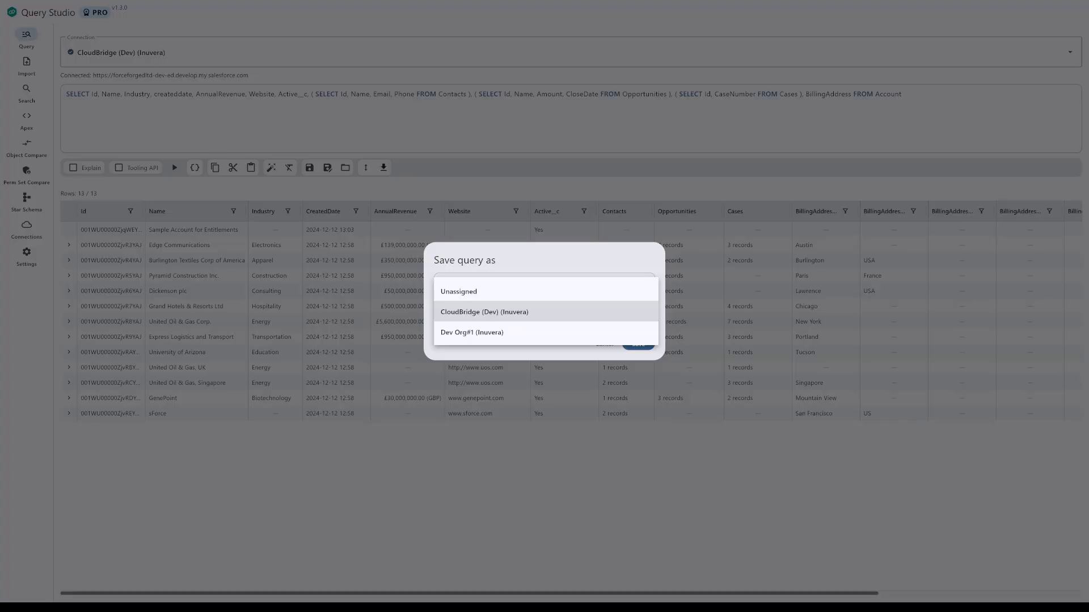
click(485, 311)
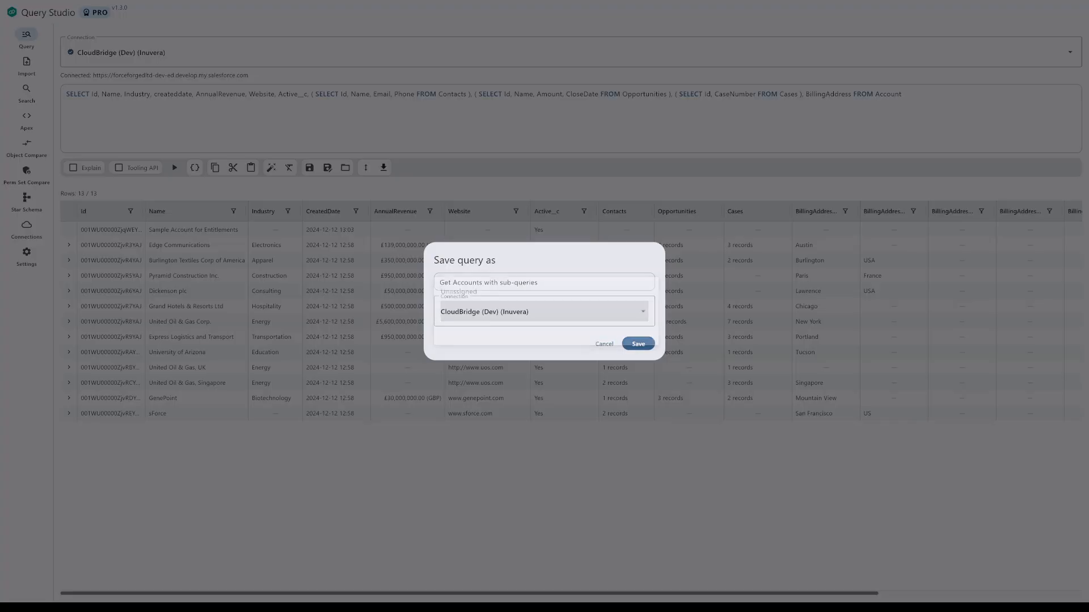
click(638, 344)
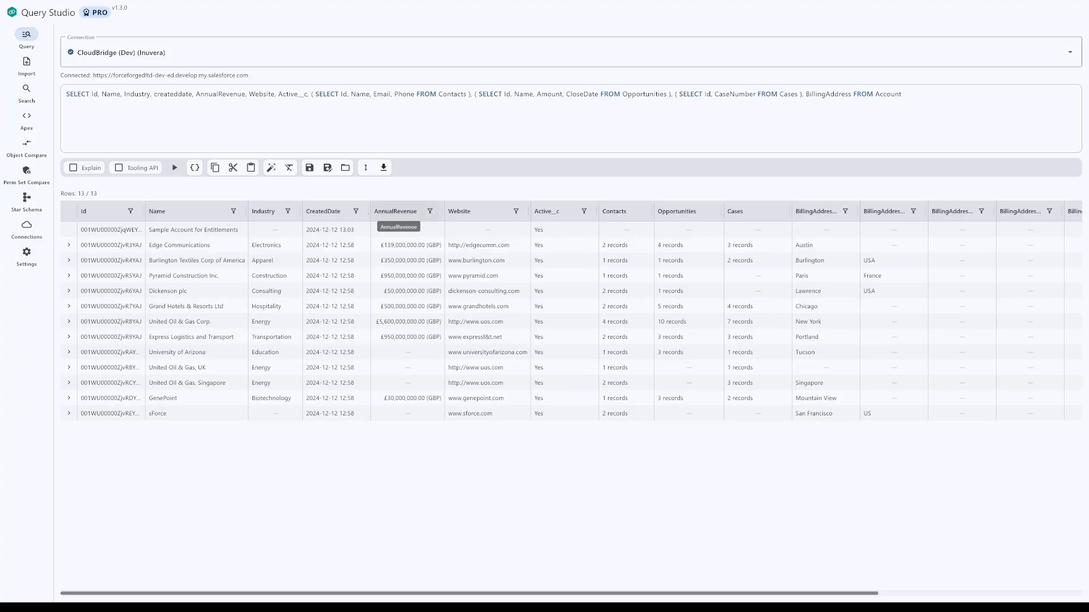
Step: Export the Account query results in Excel (.xlsx) format
click(384, 168)
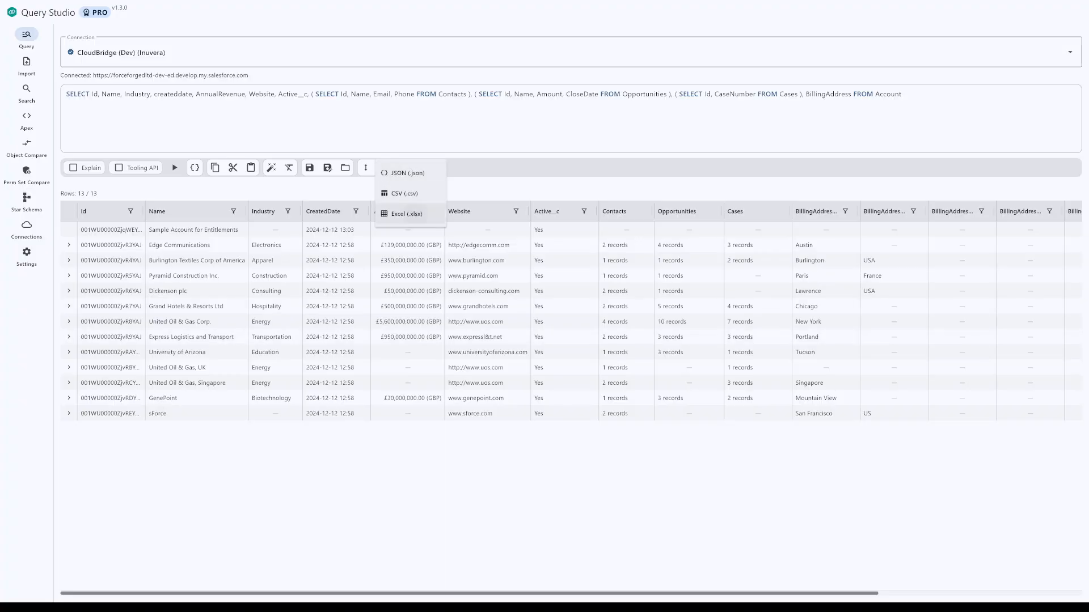
click(407, 214)
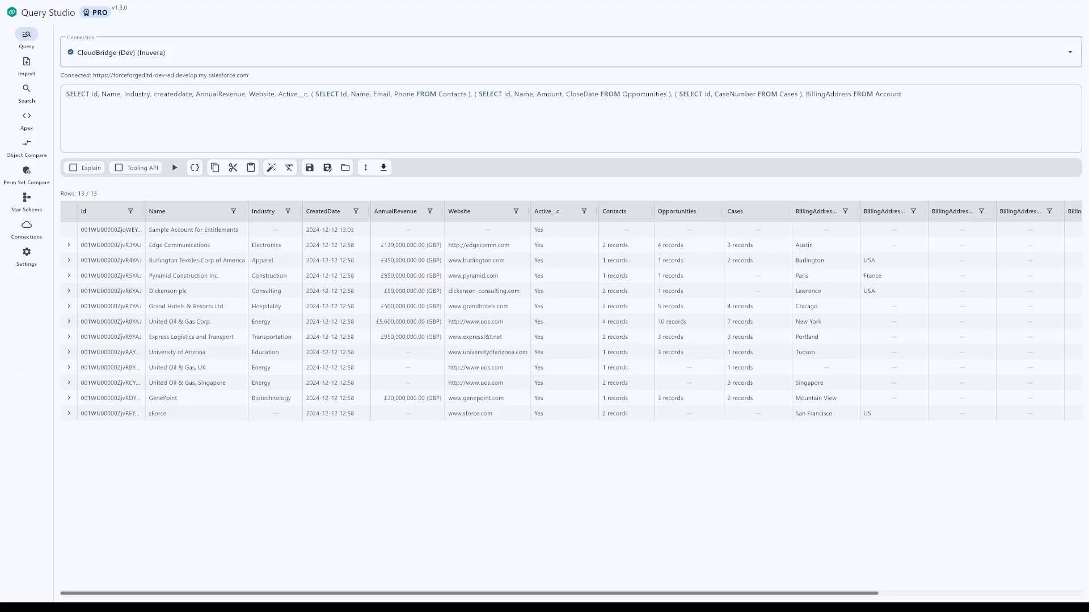